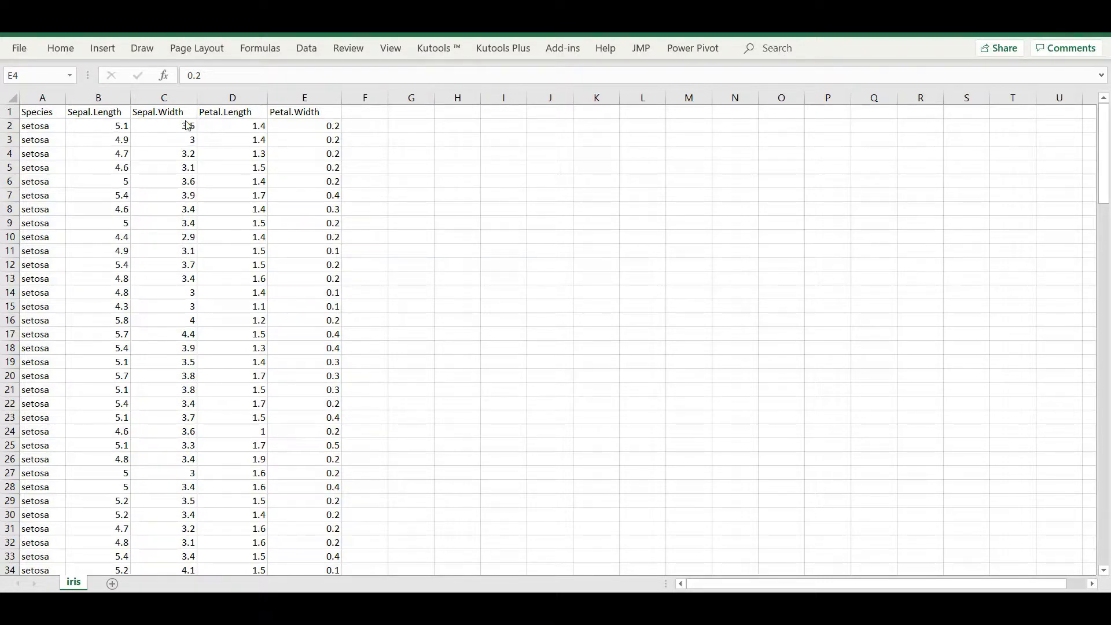
Replace the period in the B1 header with an underscore
left_click(96, 115)
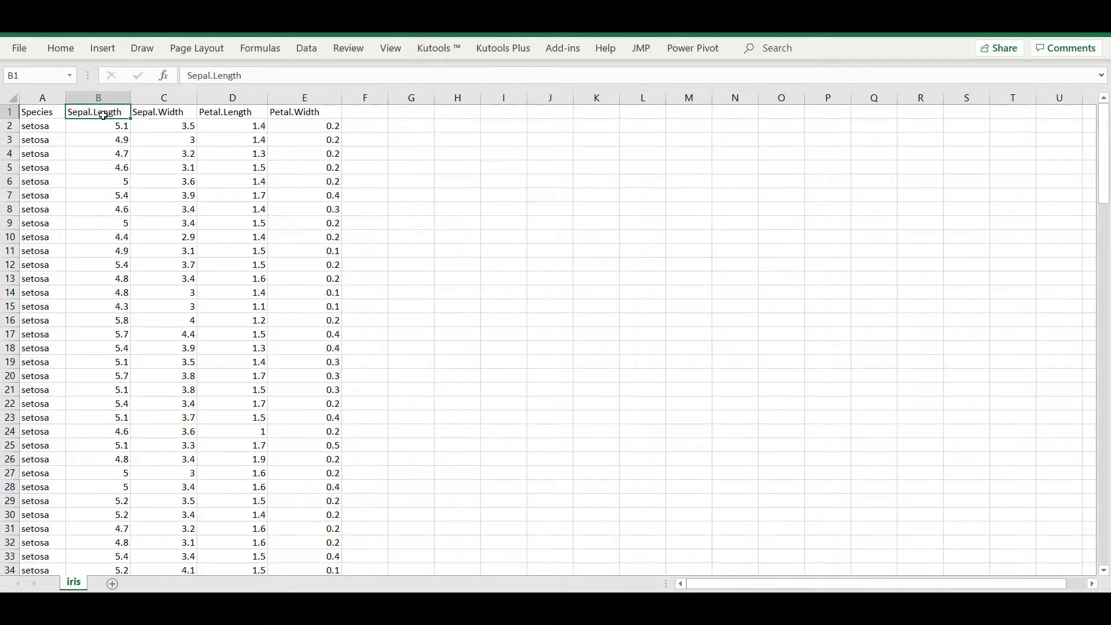
left_click(214, 75)
key("BackSpace")
type("_")
left_click(152, 117)
left_click(93, 121)
Change the header in B1 to Sepal Length, separating the two words with a space
left_click(92, 112)
left_click(215, 75)
key("Return")
Change the header in B1 to Sepal_Length, replacing the space with an underscore
left_click(88, 114)
left_click(213, 76)
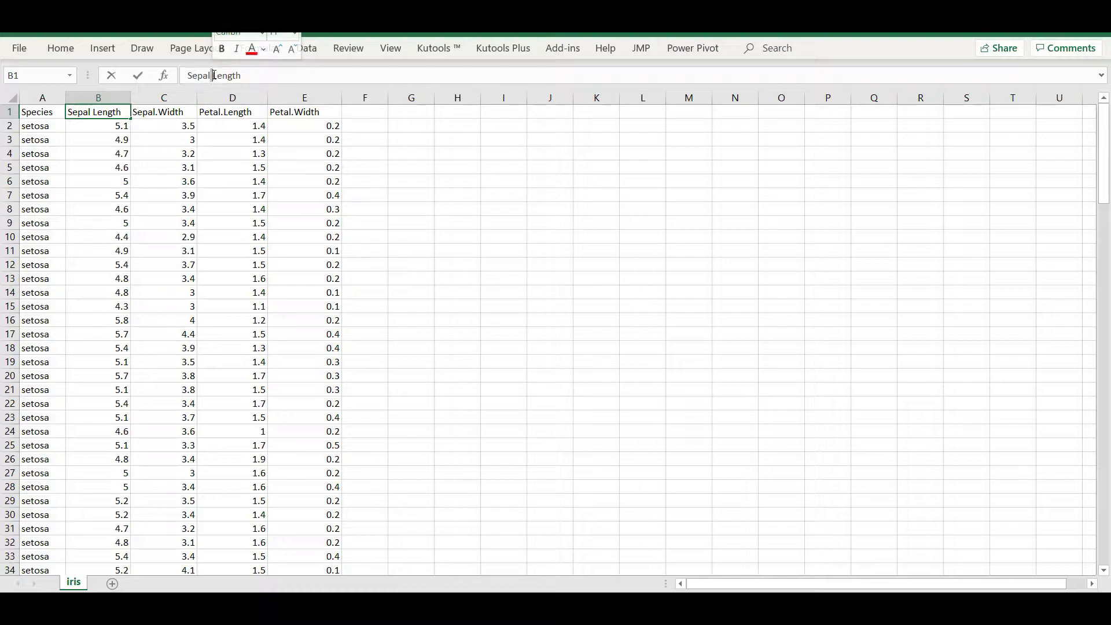
key("BackSpace")
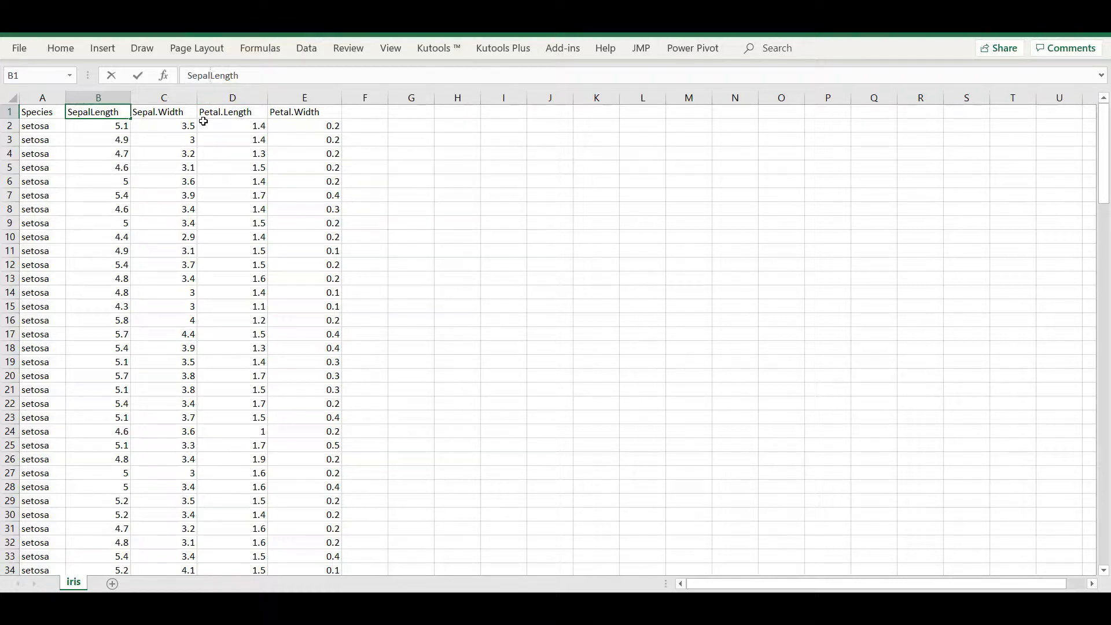
type("_")
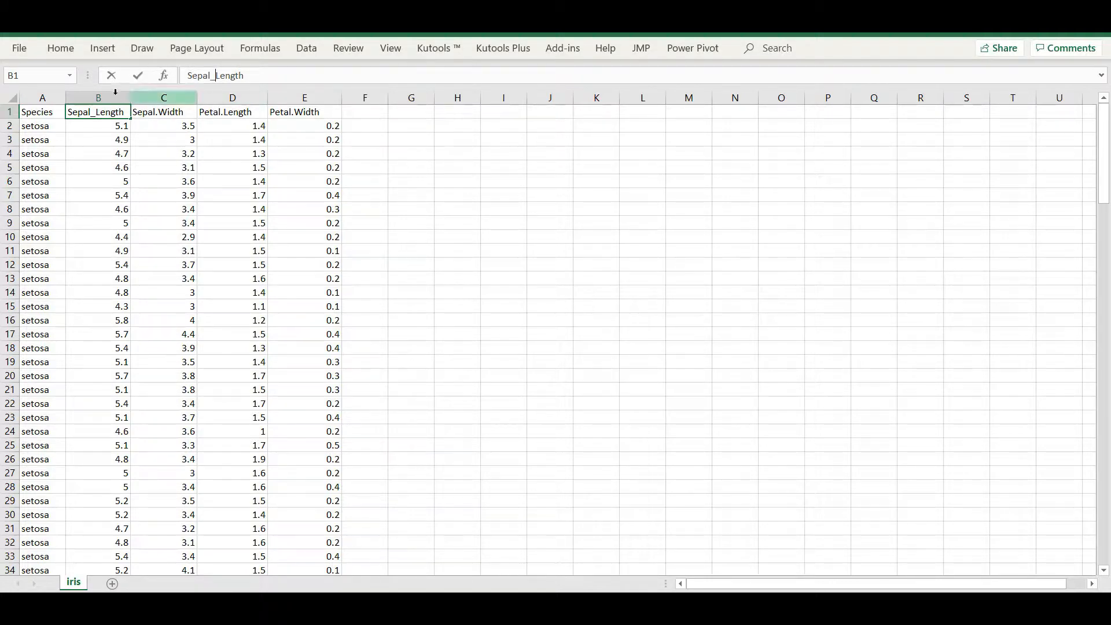
left_click(108, 125)
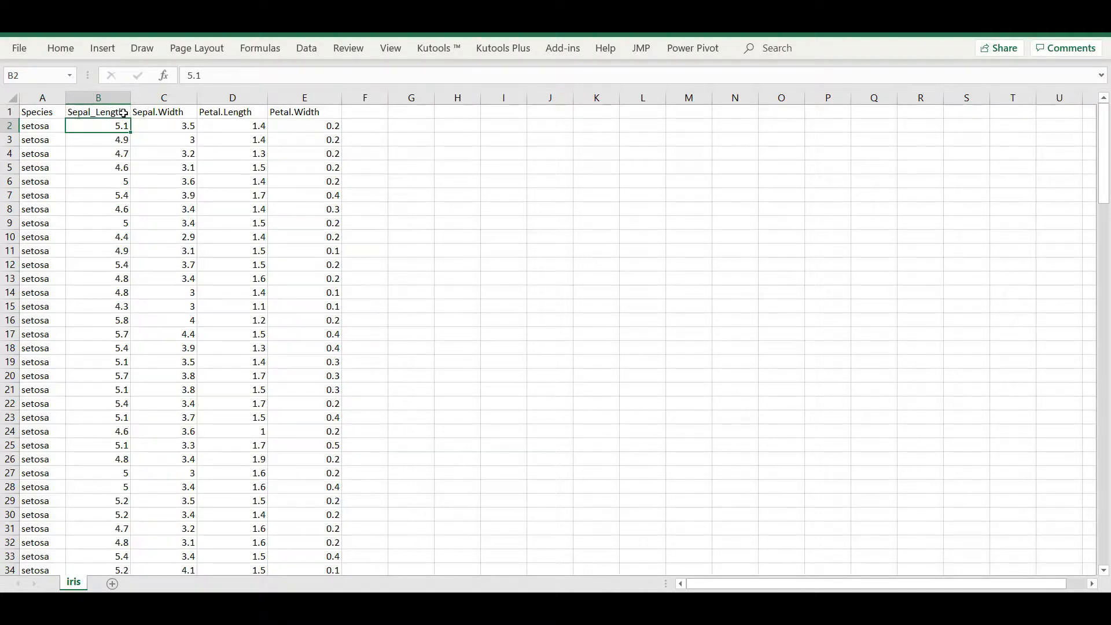
Extend the header in B1 to Sepal_Length_for_iris
left_click(106, 114)
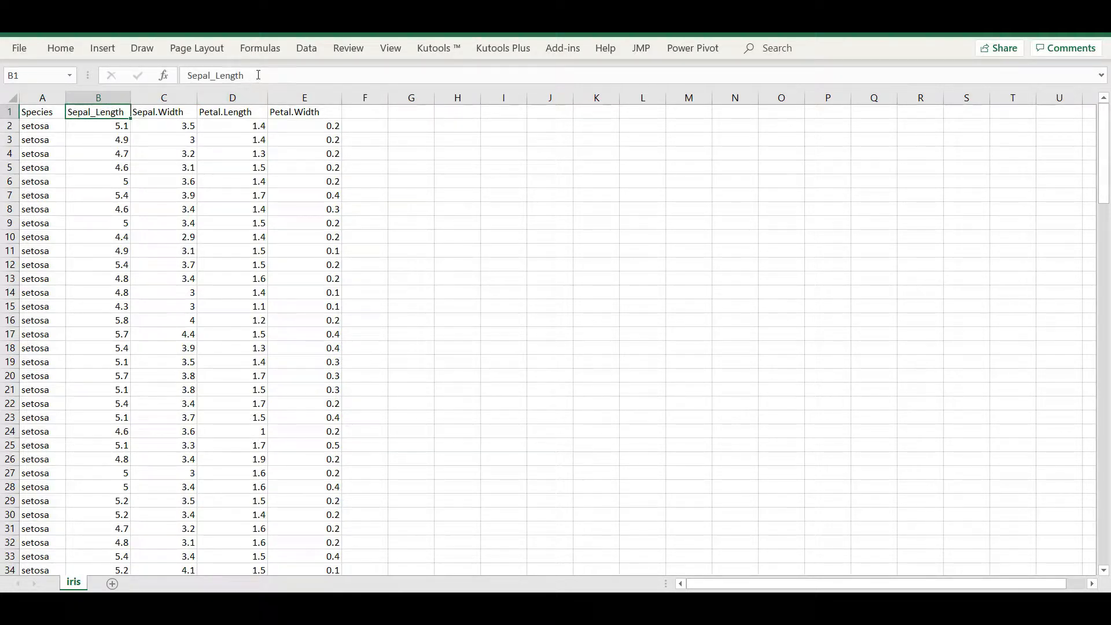
type("_for_iris")
left_click(113, 126)
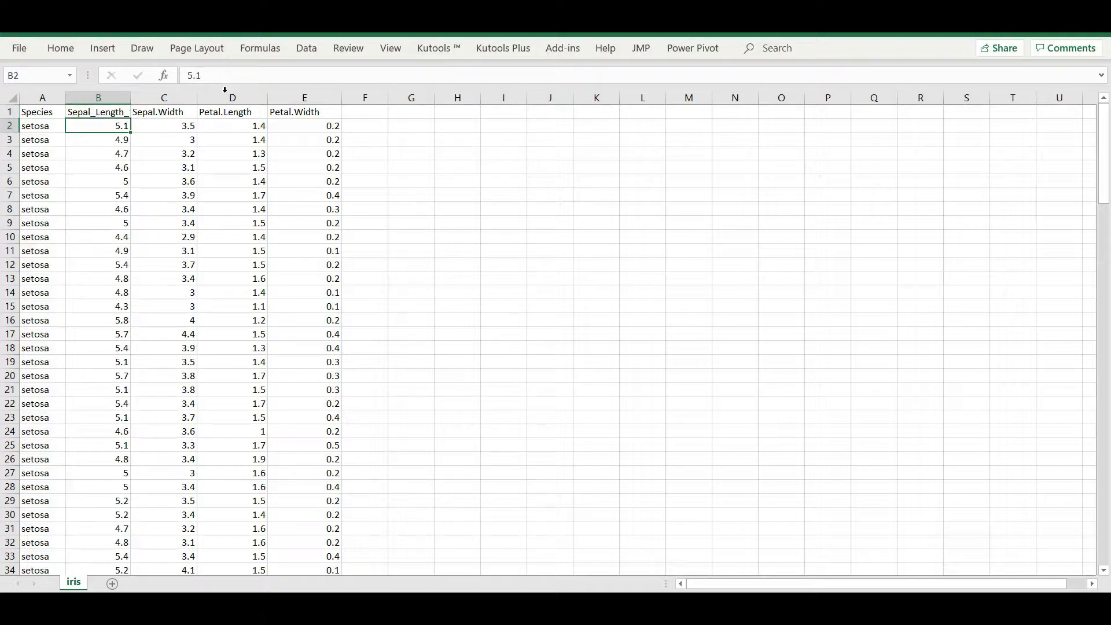
key("Up")
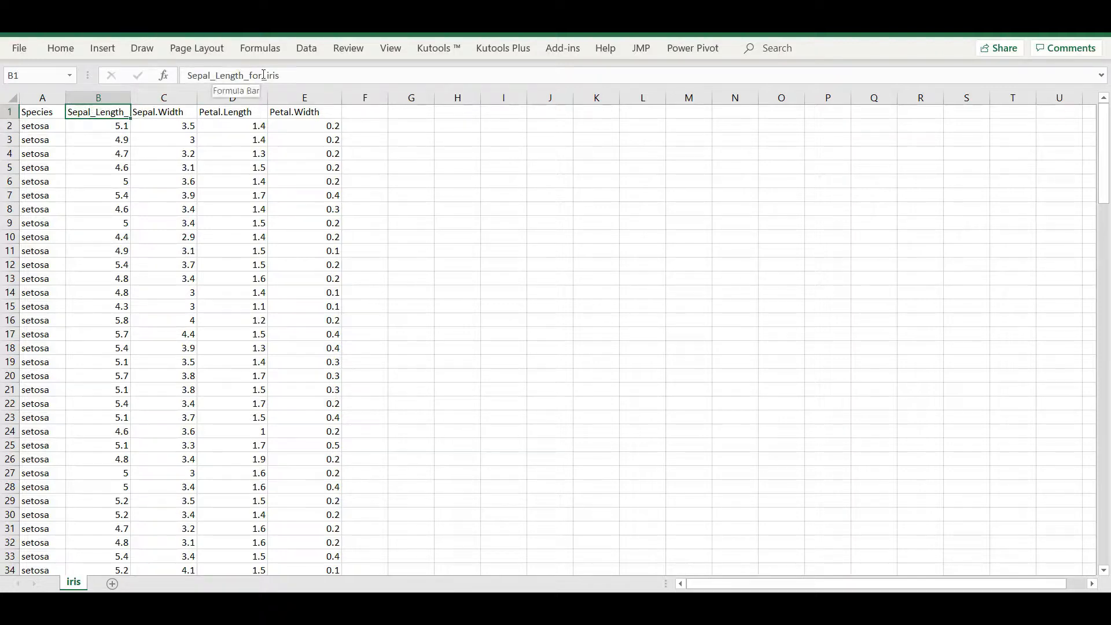
Undo the recent B1 header edits and set the header back to Sepal.Length with a period
key("ctrl+z")
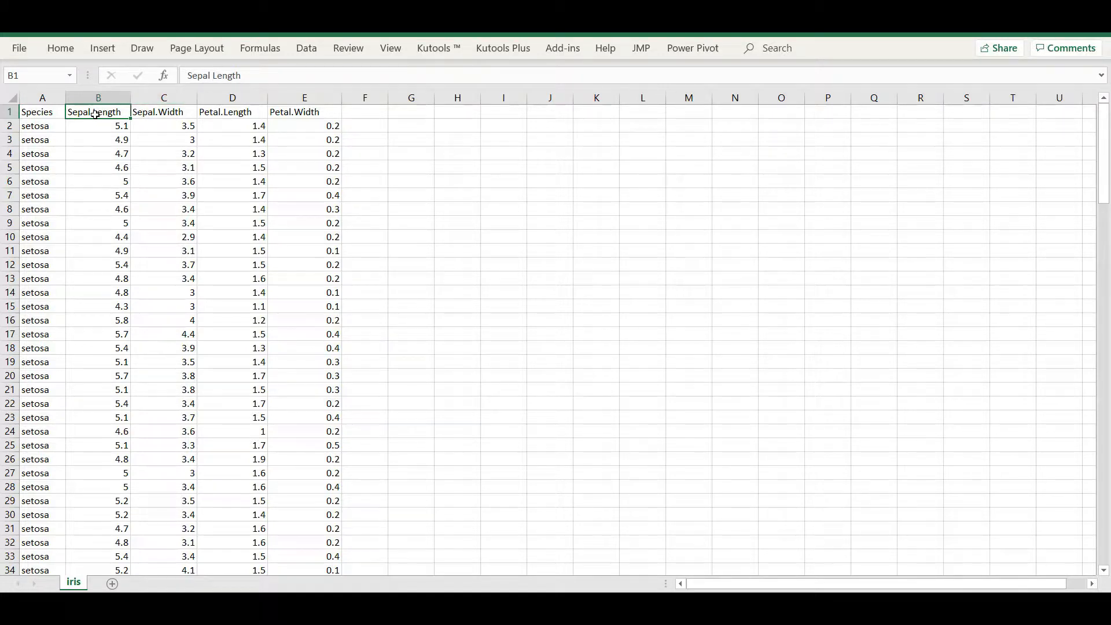
left_click(213, 75)
key("BackSpace")
type(".")
left_click_drag(74, 112, 98, 112)
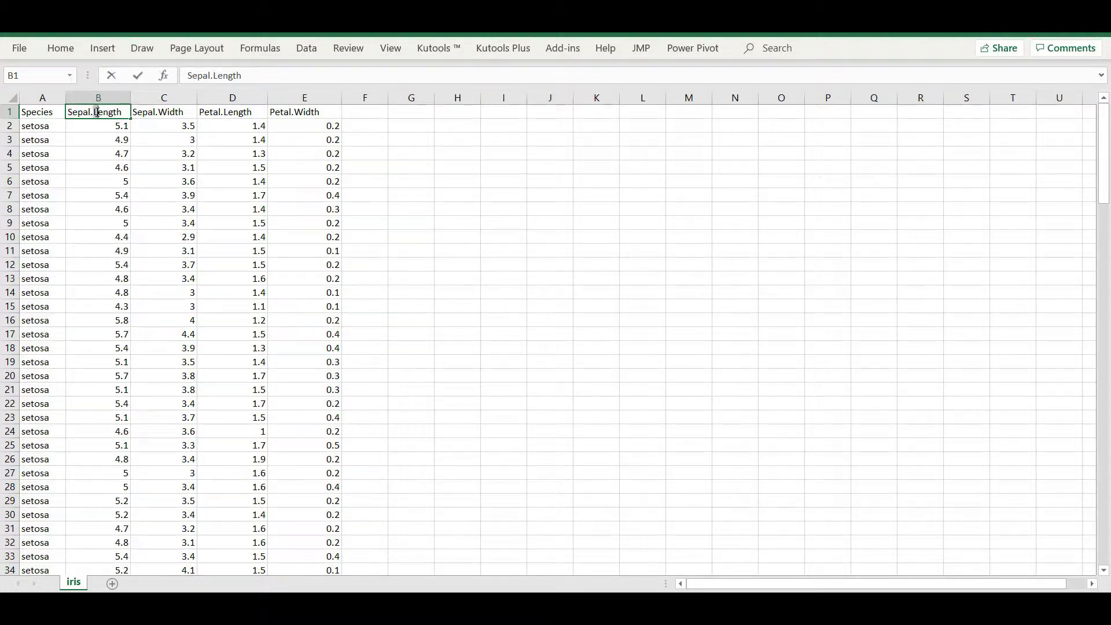
left_click(139, 111)
Review the column headers in A1:E1, checking how the variable names are written
left_click(248, 111)
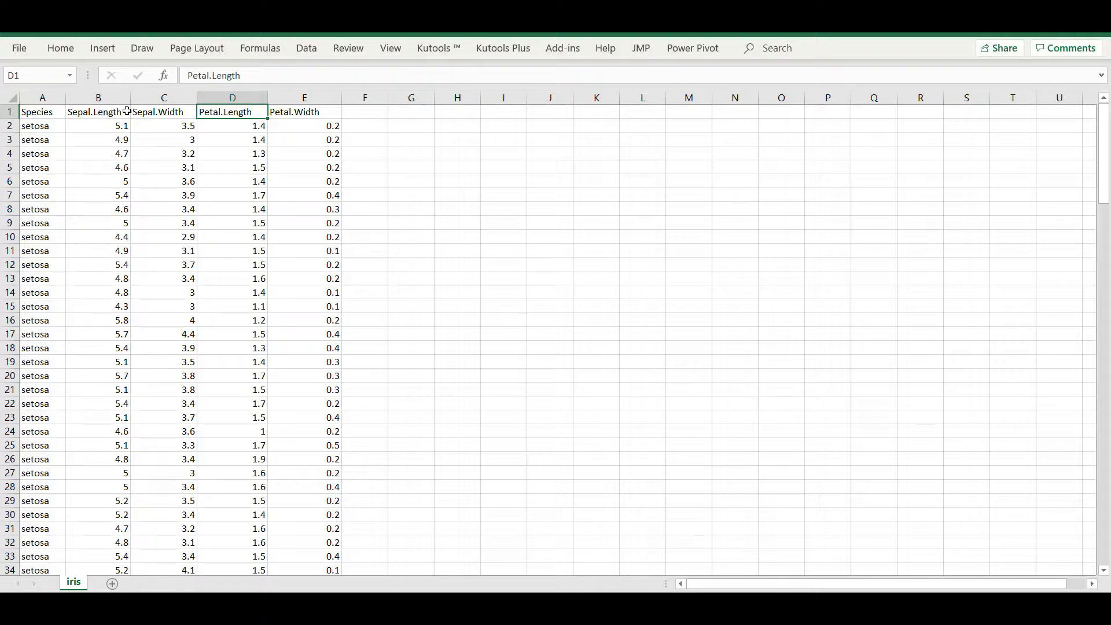
left_click(72, 113)
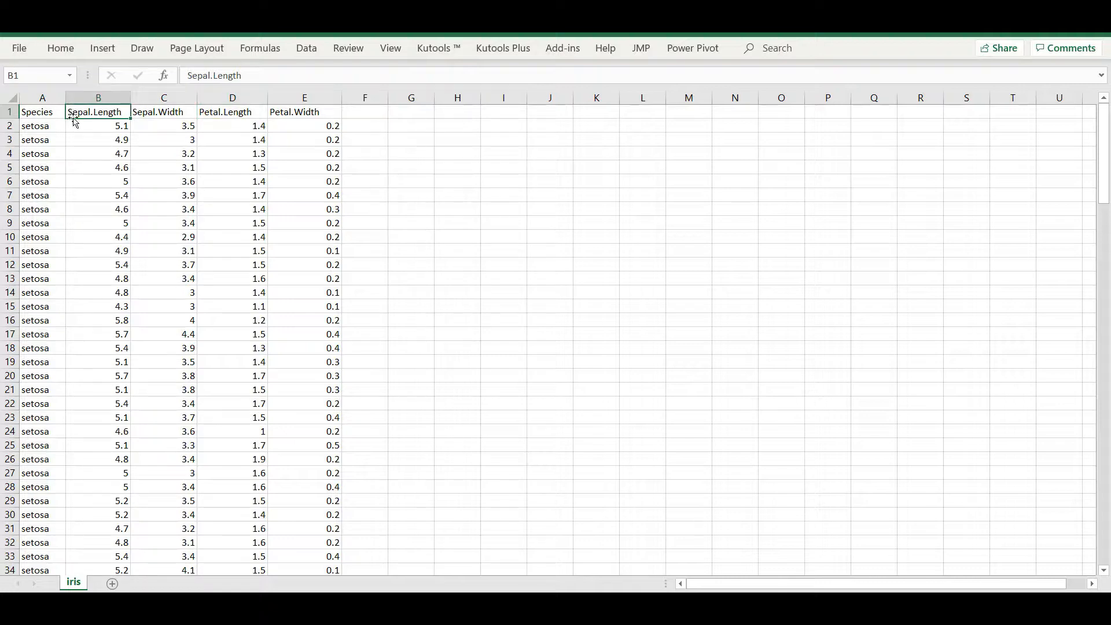
left_click_drag(193, 76, 188, 75)
left_click(214, 75)
left_click(158, 112)
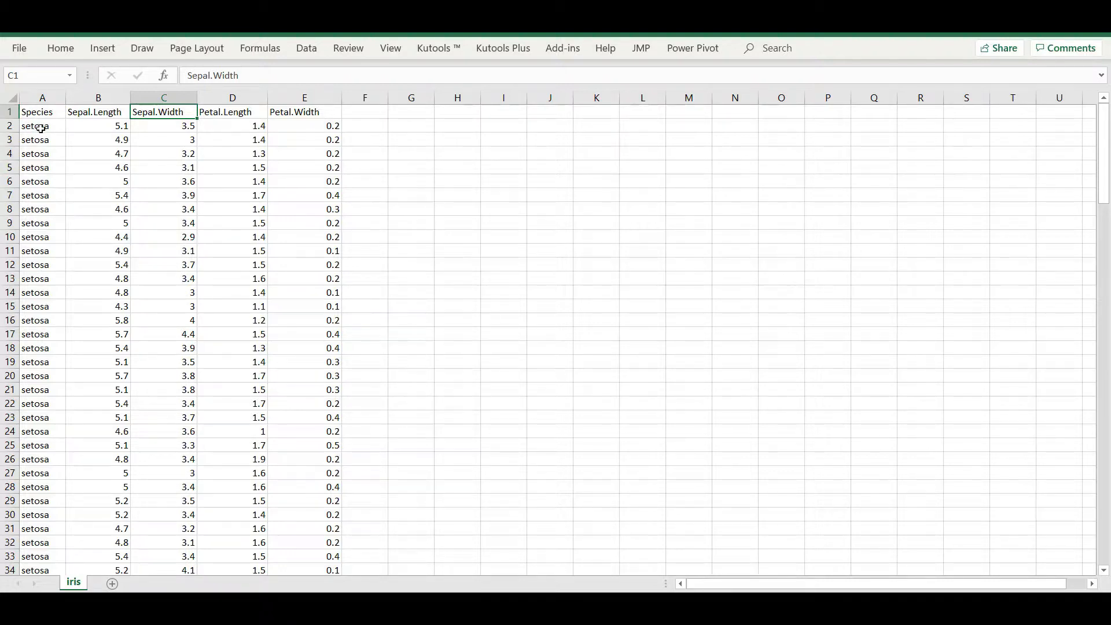
left_click_drag(26, 111, 312, 110)
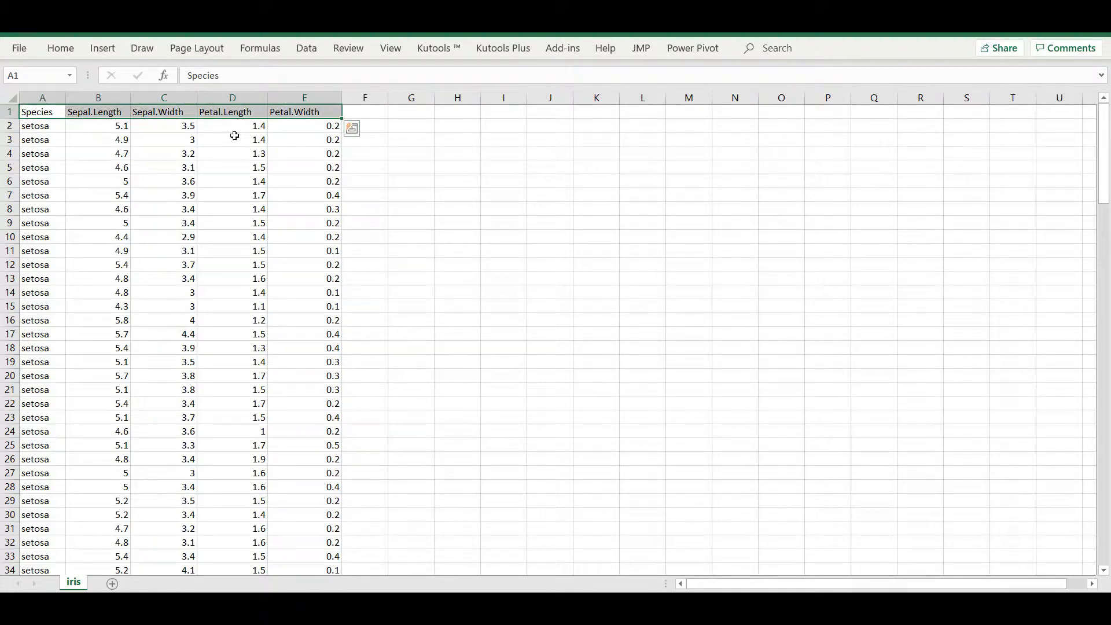
left_click(203, 166)
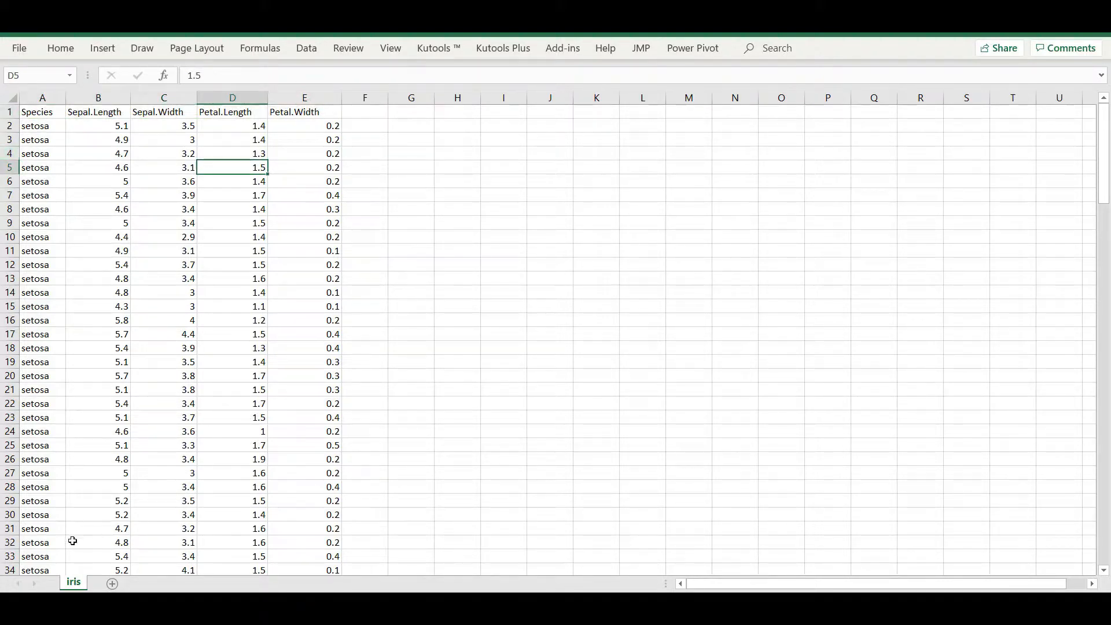
Add four blank worksheets after the iris sheet and return to iris
left_click(113, 585)
left_click(164, 584)
left_click(203, 585)
left_click(248, 585)
left_click(74, 584)
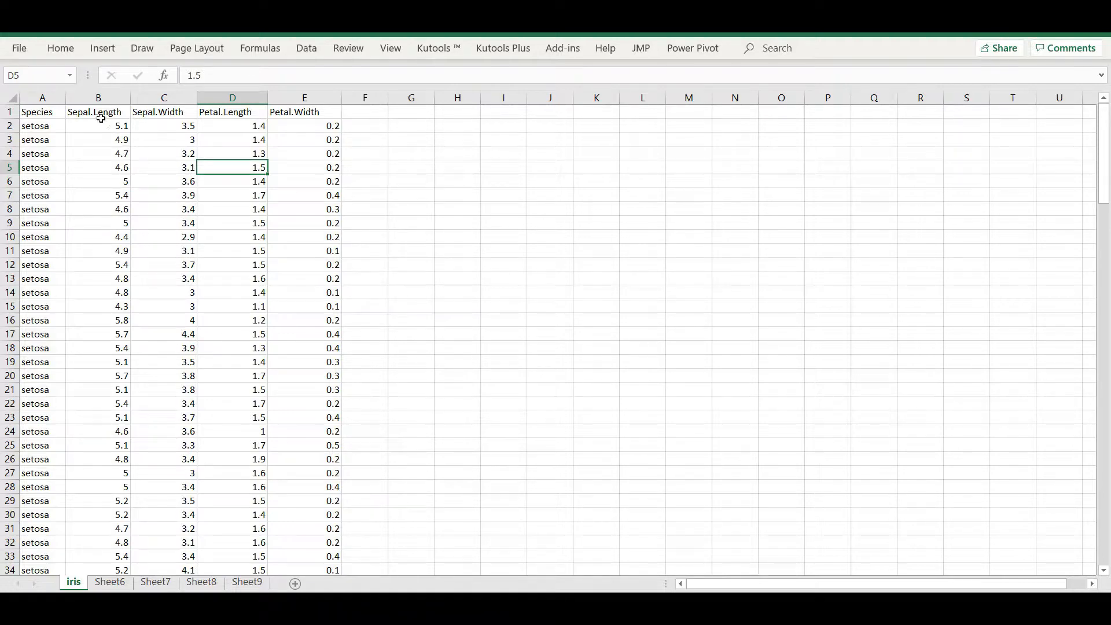
Create a copy of the iris sheet in iris.xlsx, placed before Sheet6
right_click(74, 585)
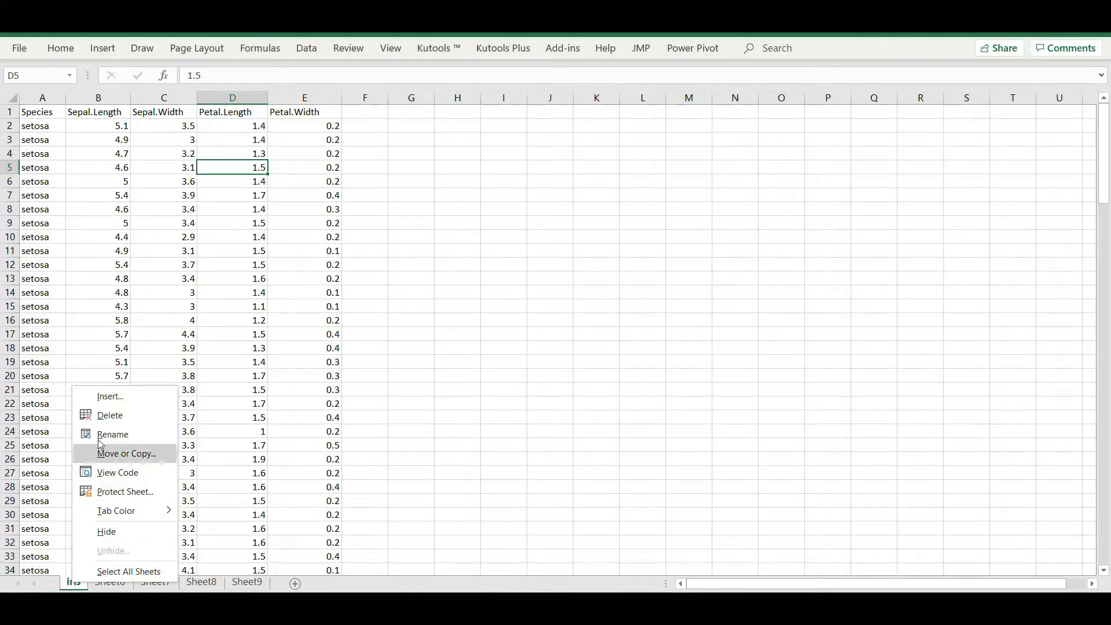
left_click(128, 454)
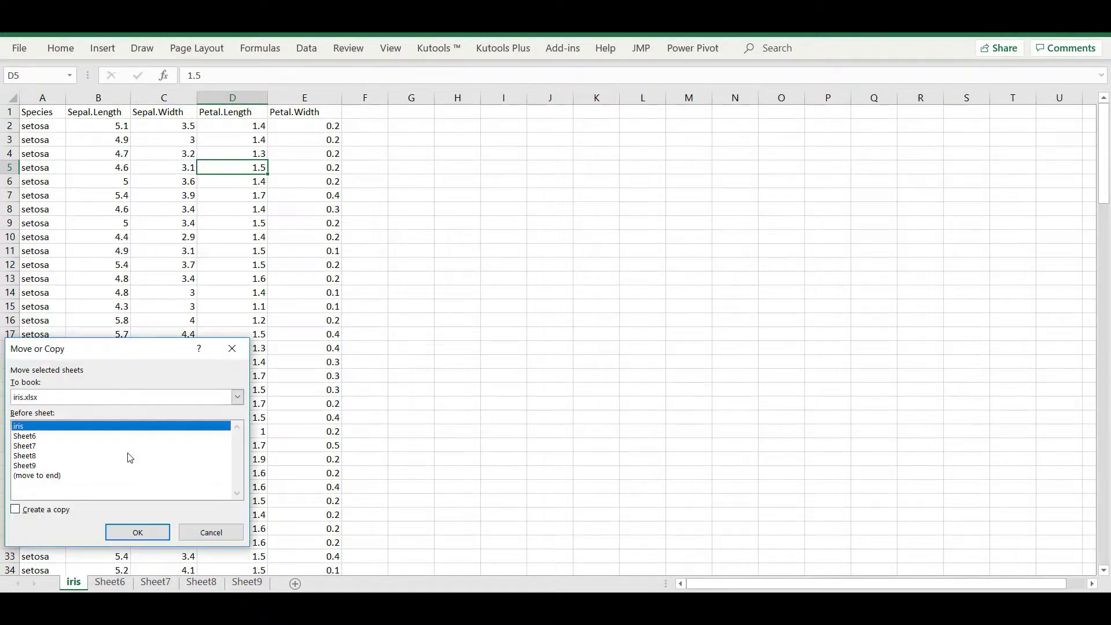
left_click(27, 437)
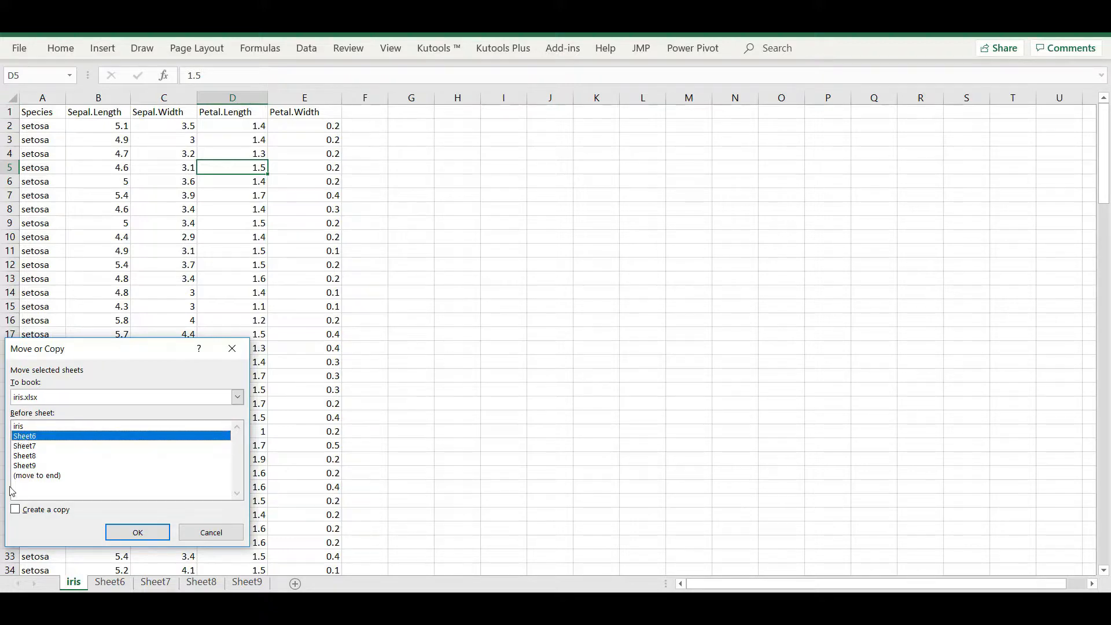
left_click(16, 512)
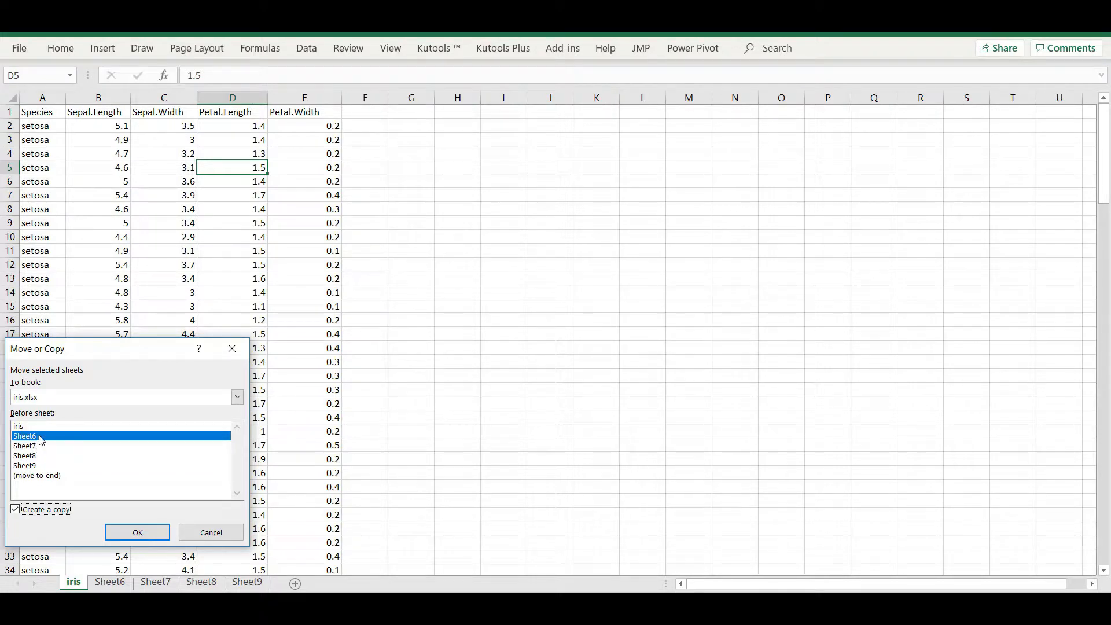
key("Tab")
key("Tab")
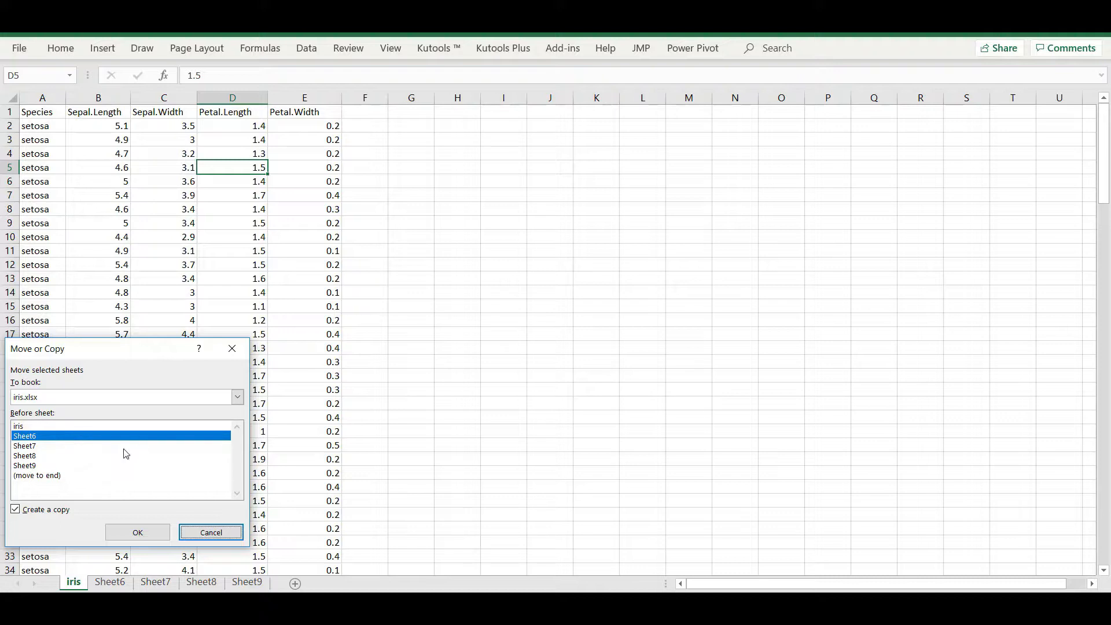
left_click(138, 533)
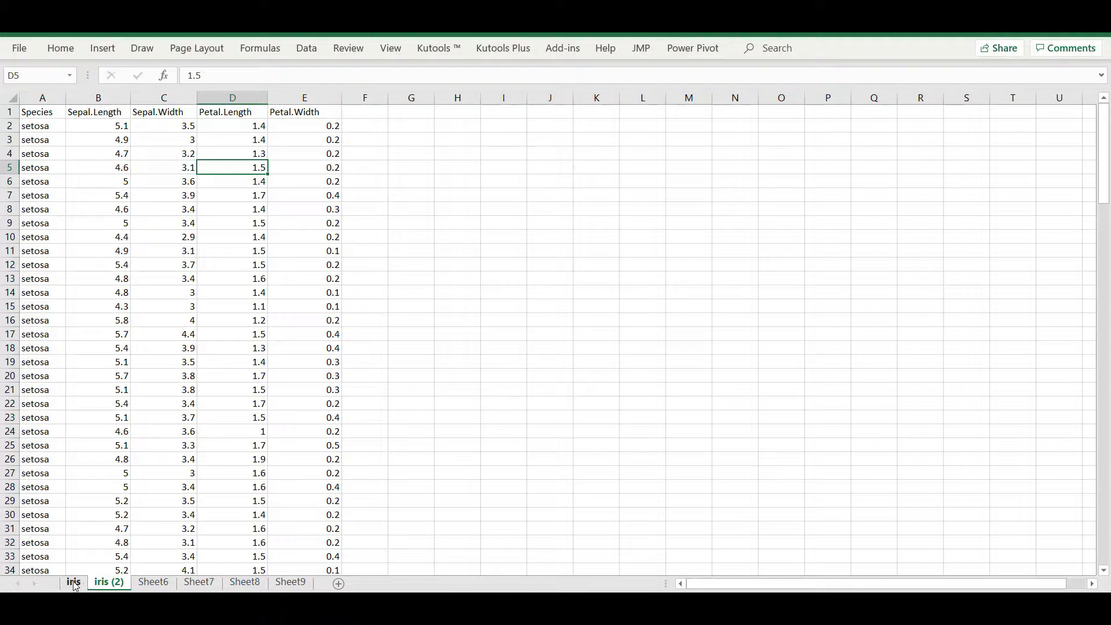
Rename the copied sheet iris (2) as iris1
double_click(118, 585)
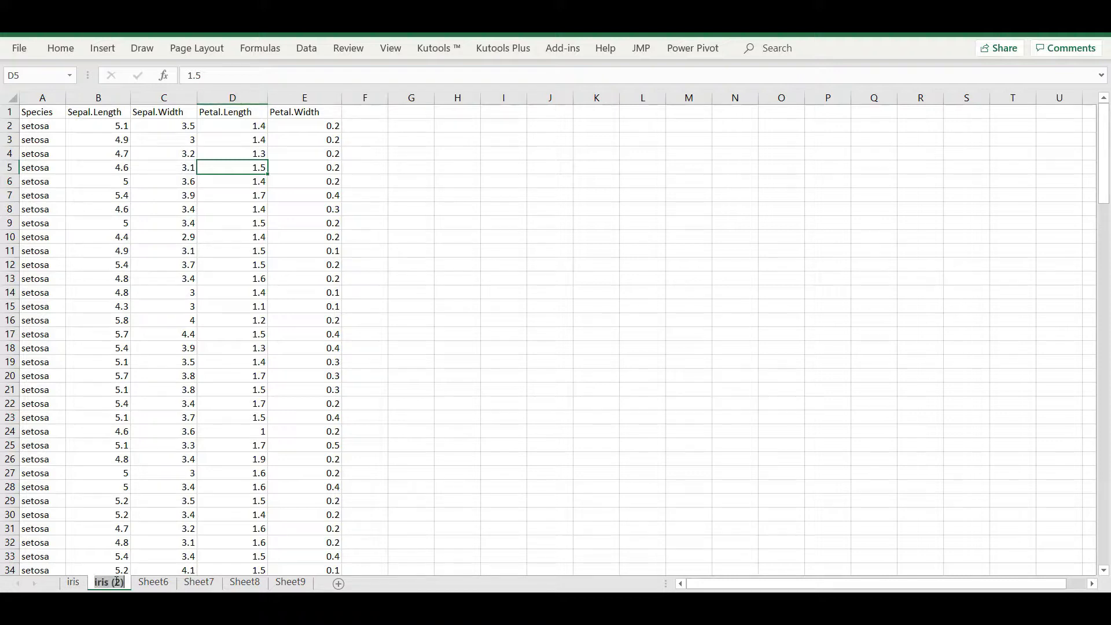
left_click(108, 584)
double_click(111, 582)
left_click(125, 583)
double_click(124, 583)
left_click(123, 581)
key("BackSpace")
key("BackSpace")
key("BackSpace")
key("BackSpace")
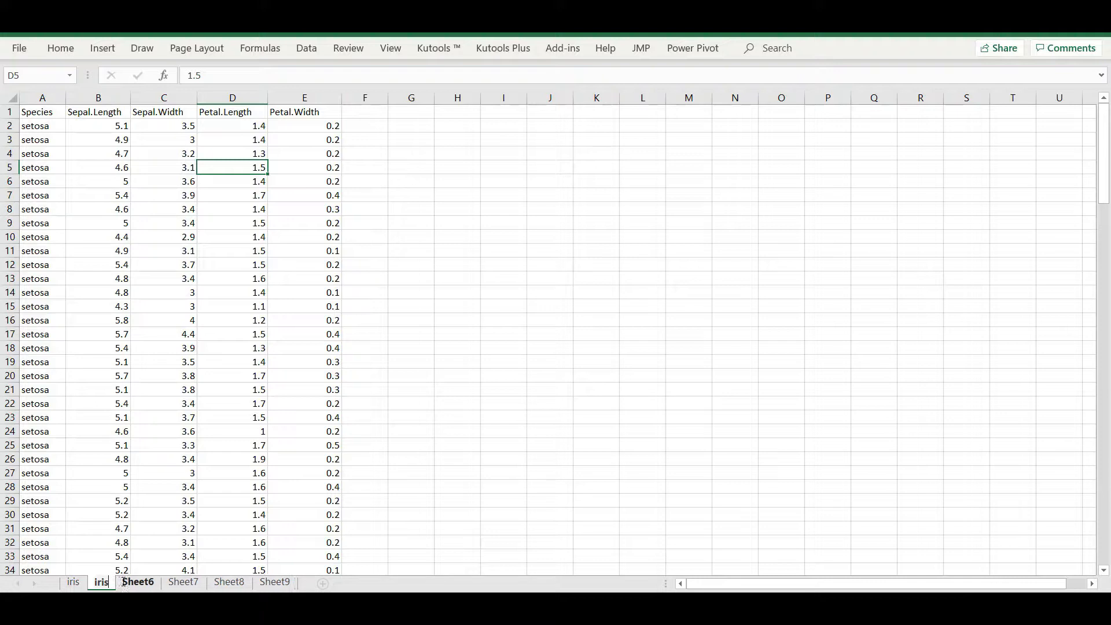
type("1")
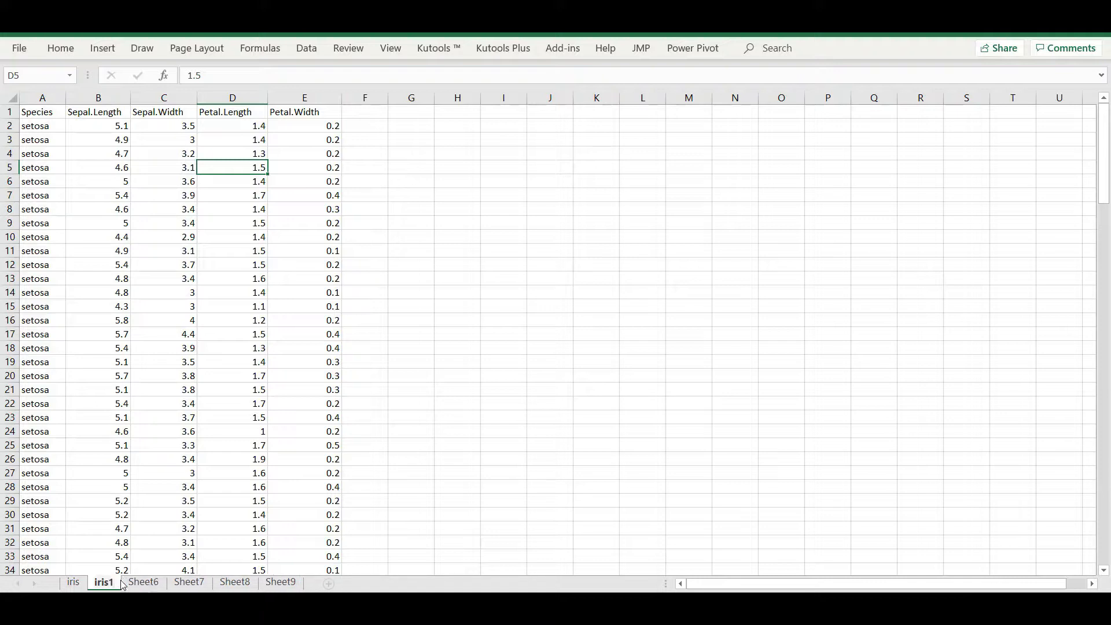
key("Return")
Remove the period from the B1 header on the iris1 sheet and put it back as Sepal.Length
left_click(103, 111)
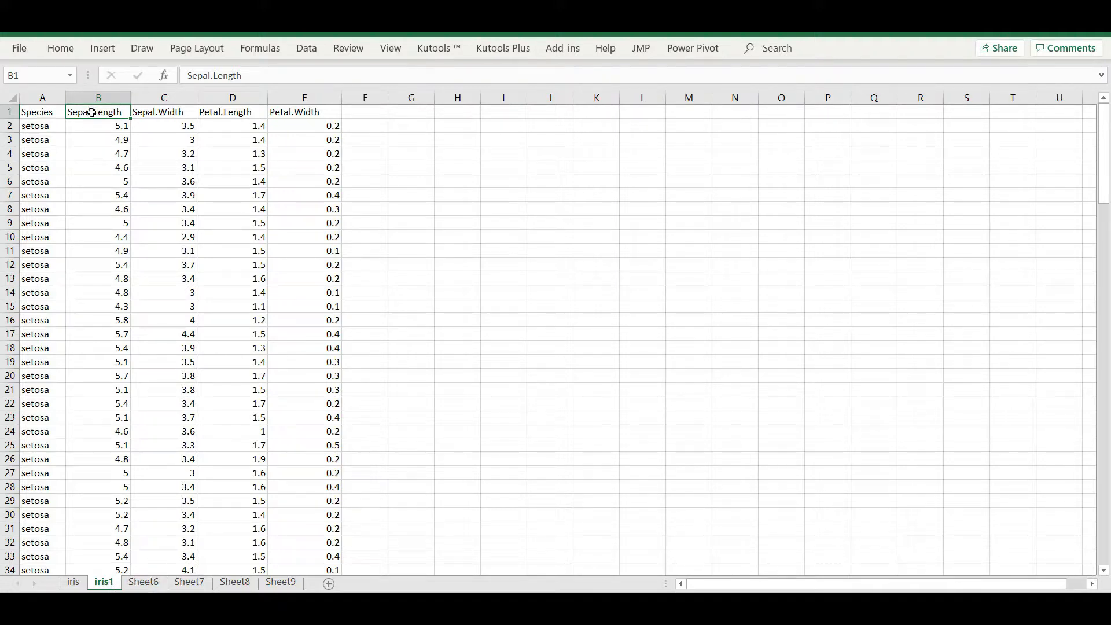
left_click(217, 75)
key("BackSpace")
type(".")
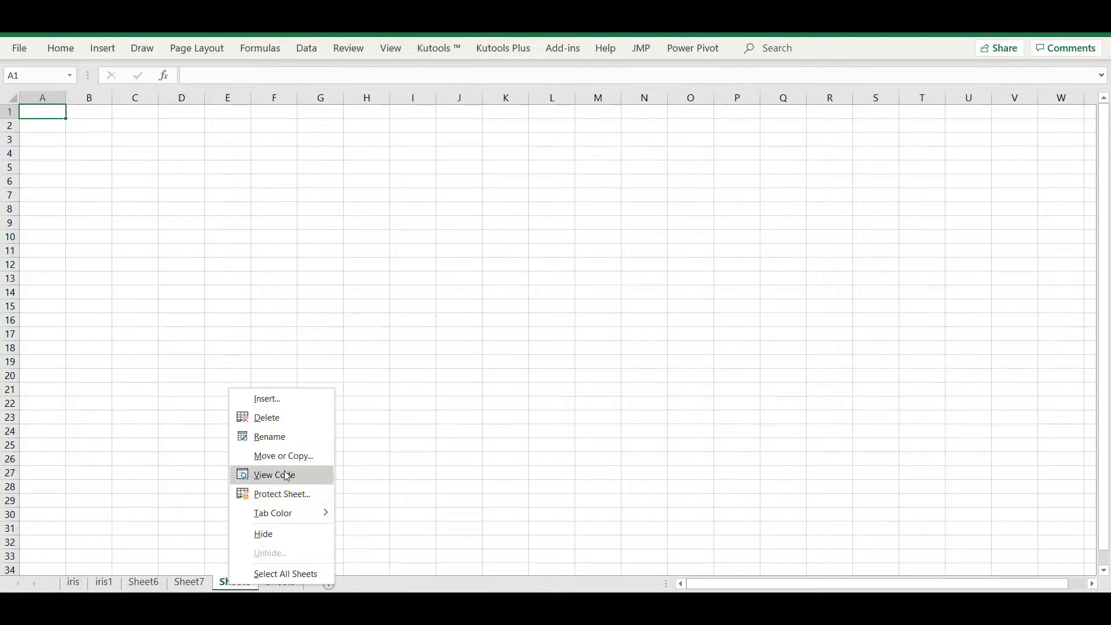
Delete the blank worksheets Sheet8 and Sheet9
left_click(297, 418)
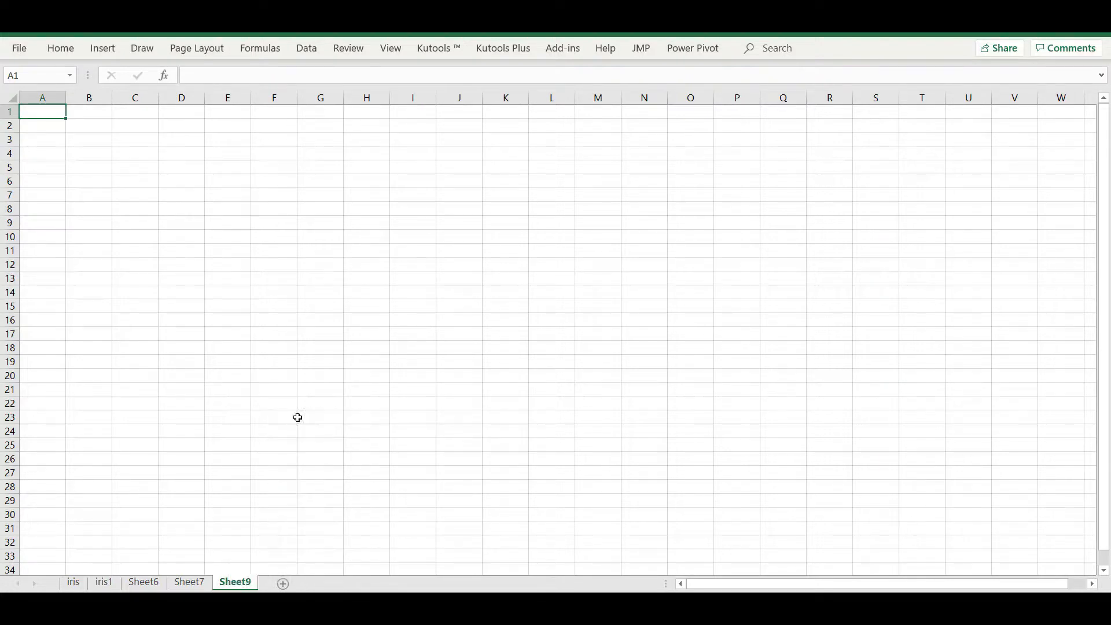
right_click(238, 589)
left_click(297, 417)
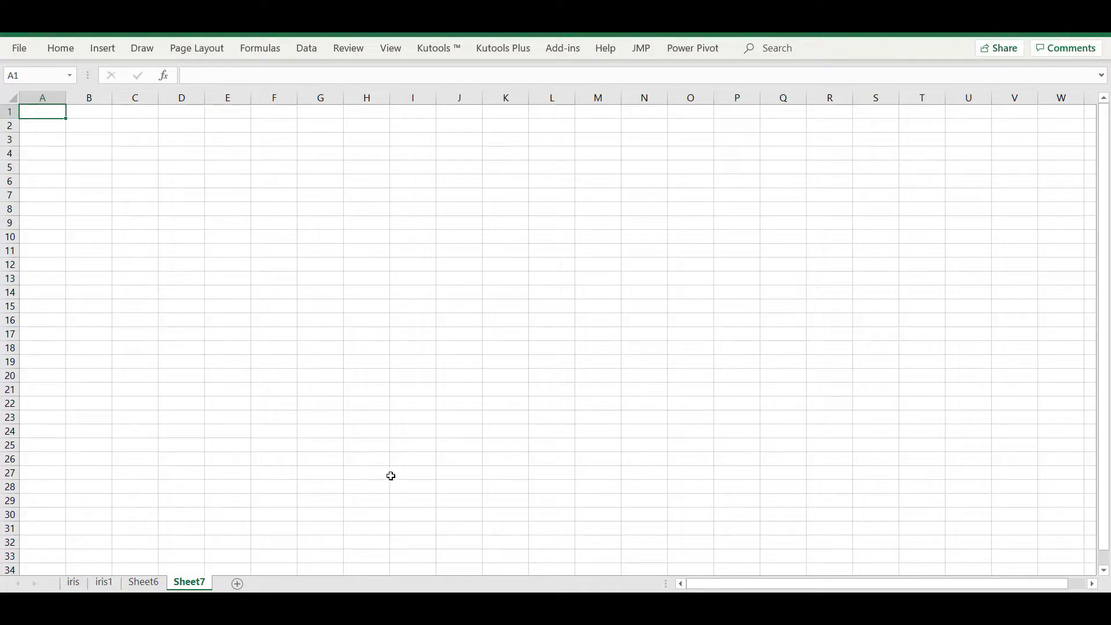
Create a copy of the iris1 sheet in iris.xlsx, placed before Sheet6
left_click(105, 582)
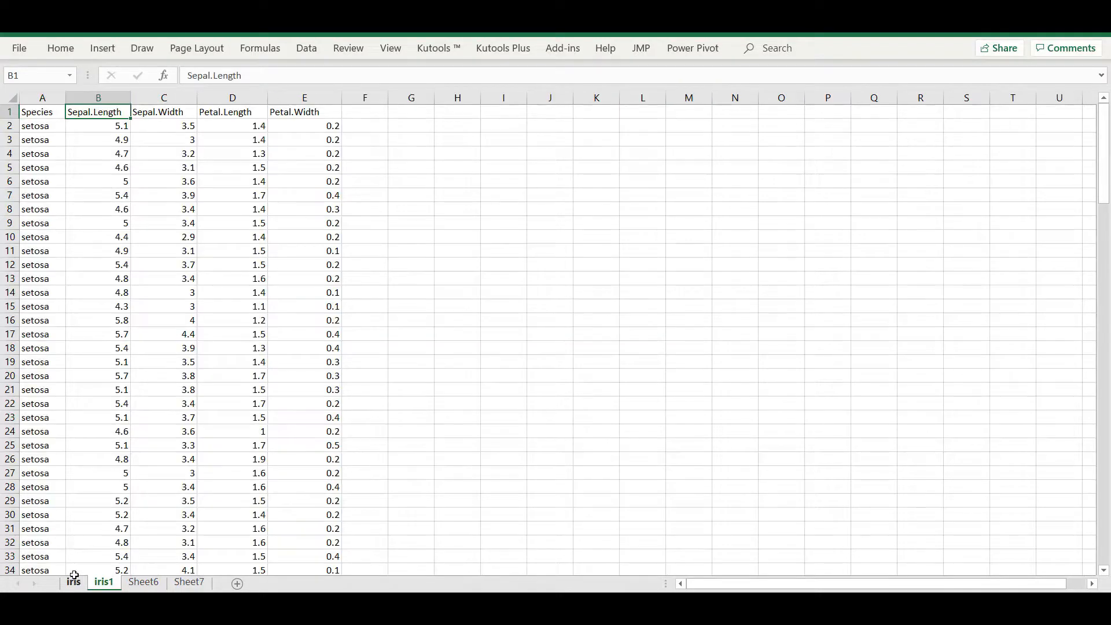
right_click(106, 584)
left_click(141, 451)
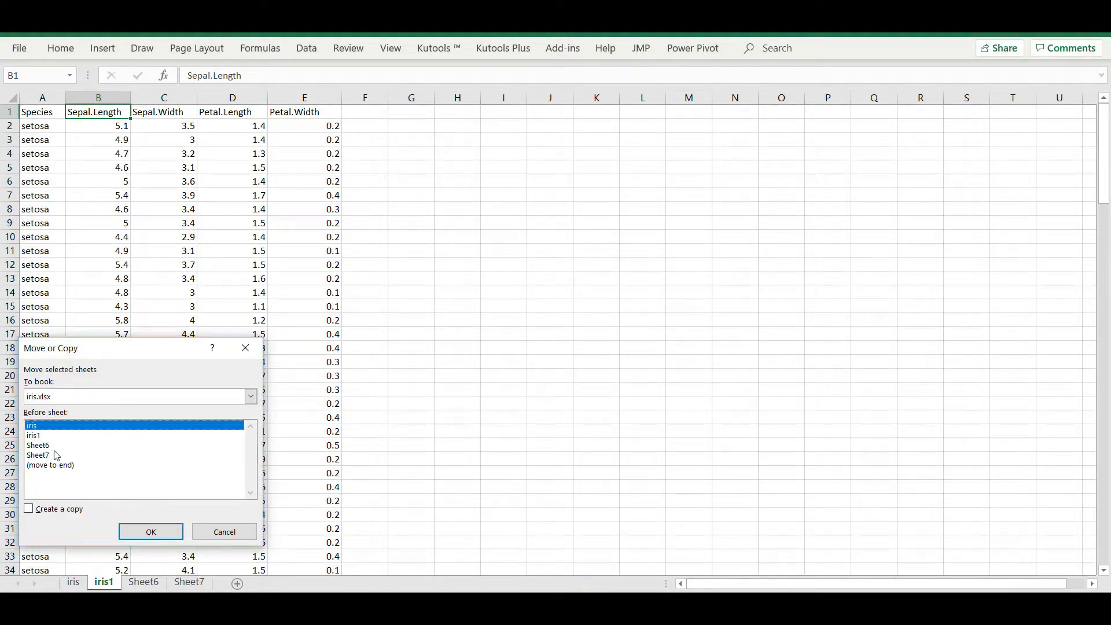
left_click(37, 446)
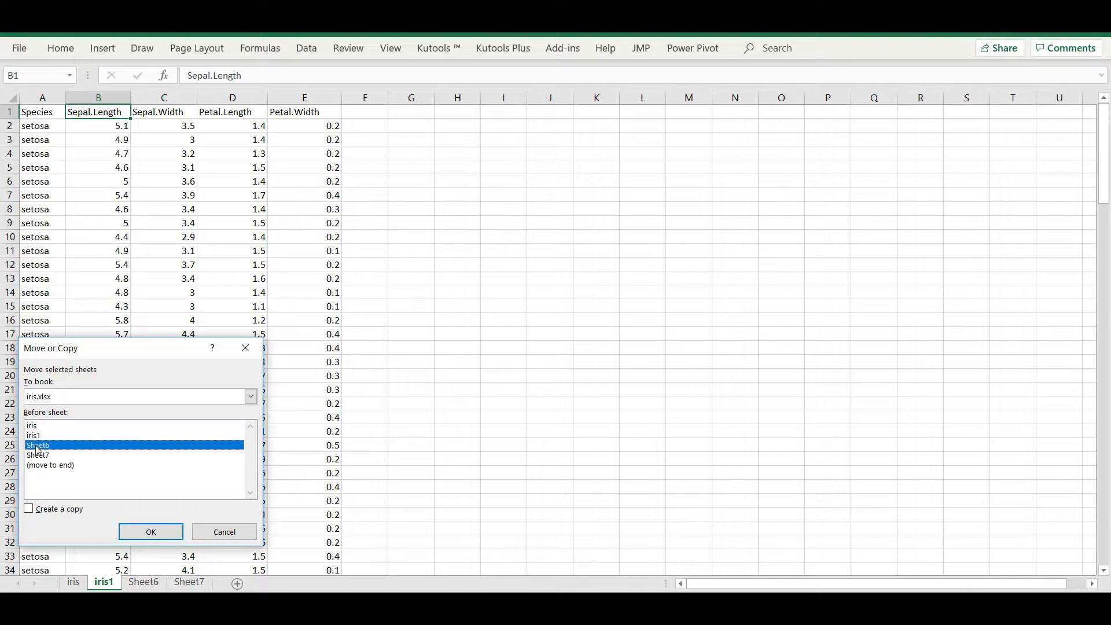
left_click(44, 508)
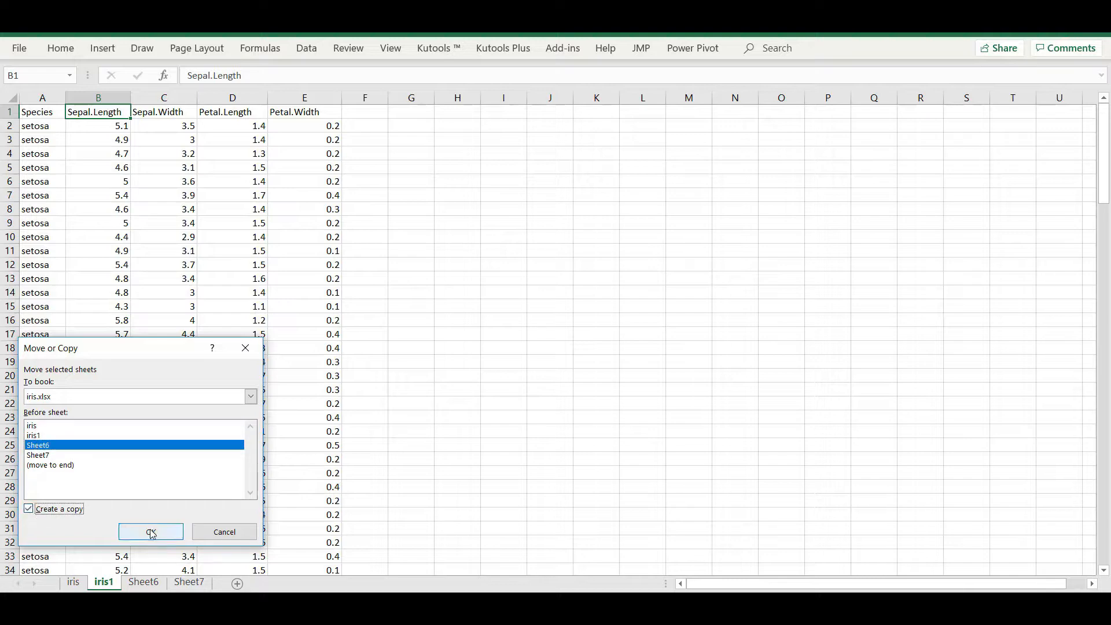
left_click(152, 533)
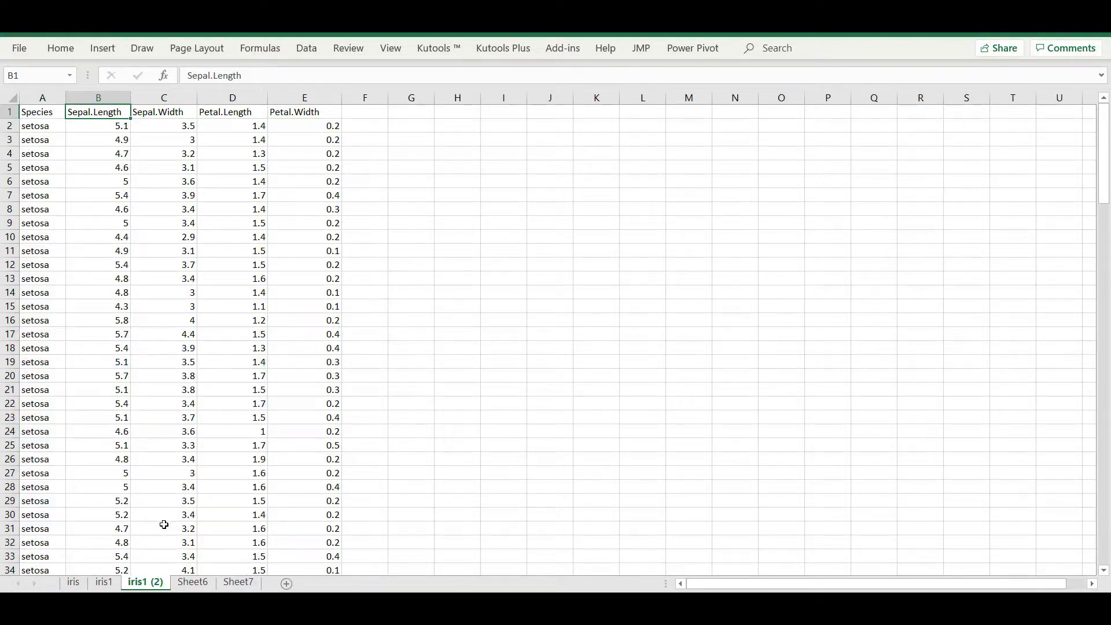
Rename the copied sheet iris1 (2) as iris2
double_click(145, 583)
left_click(147, 583)
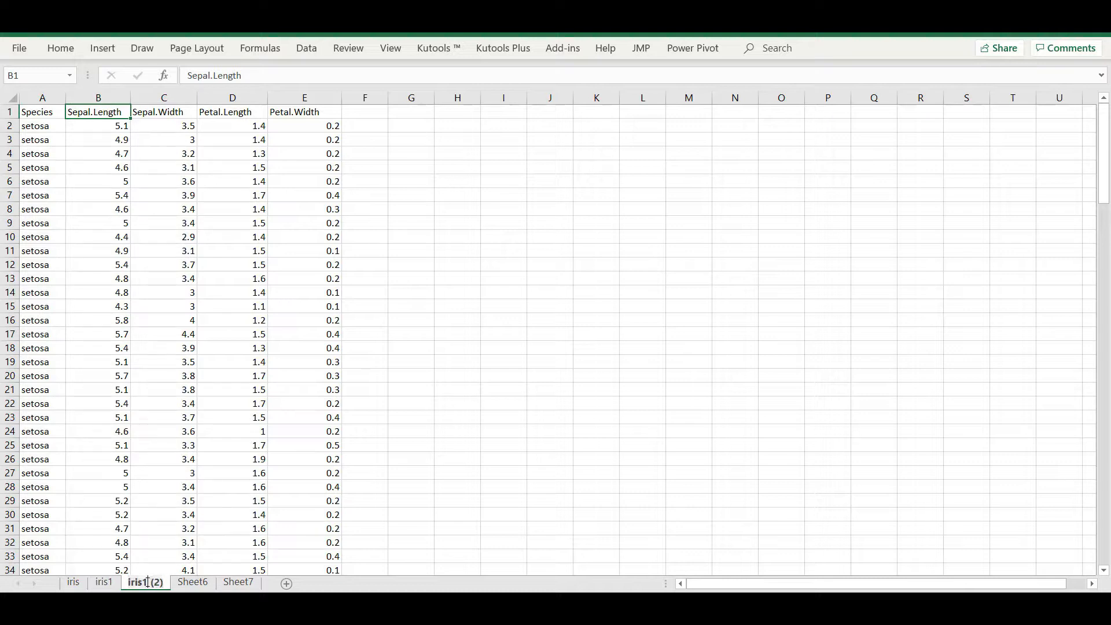
left_click_drag(145, 582, 165, 581)
type("2")
left_click(295, 556)
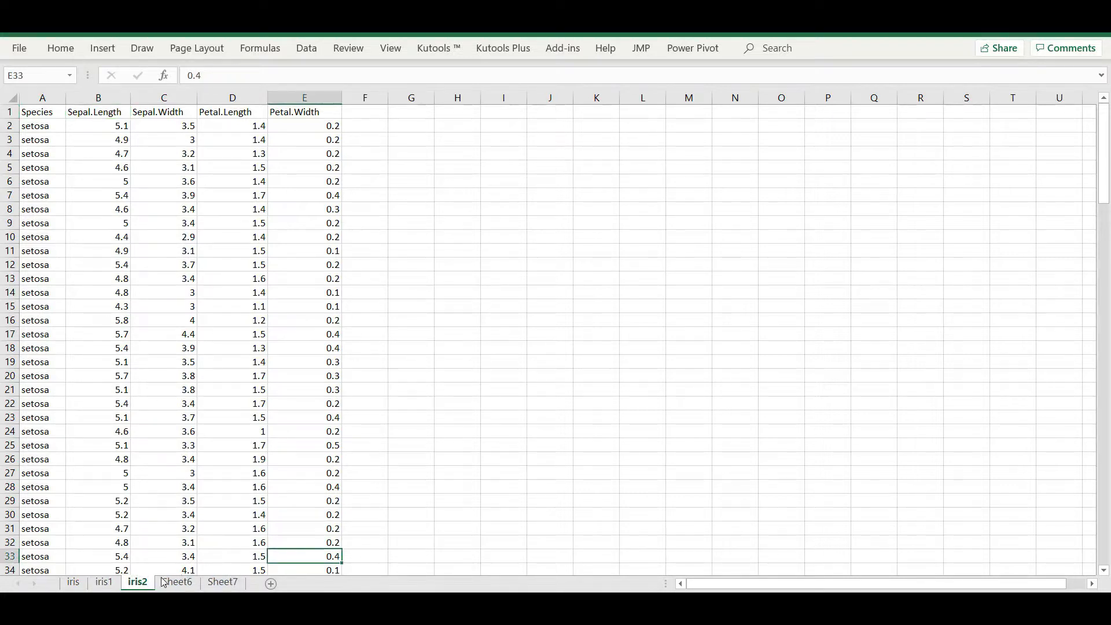
Create a copy of the iris2 sheet, placed before Sheet6
right_click(137, 584)
left_click(171, 457)
left_click(76, 463)
left_click(60, 515)
left_click(177, 539)
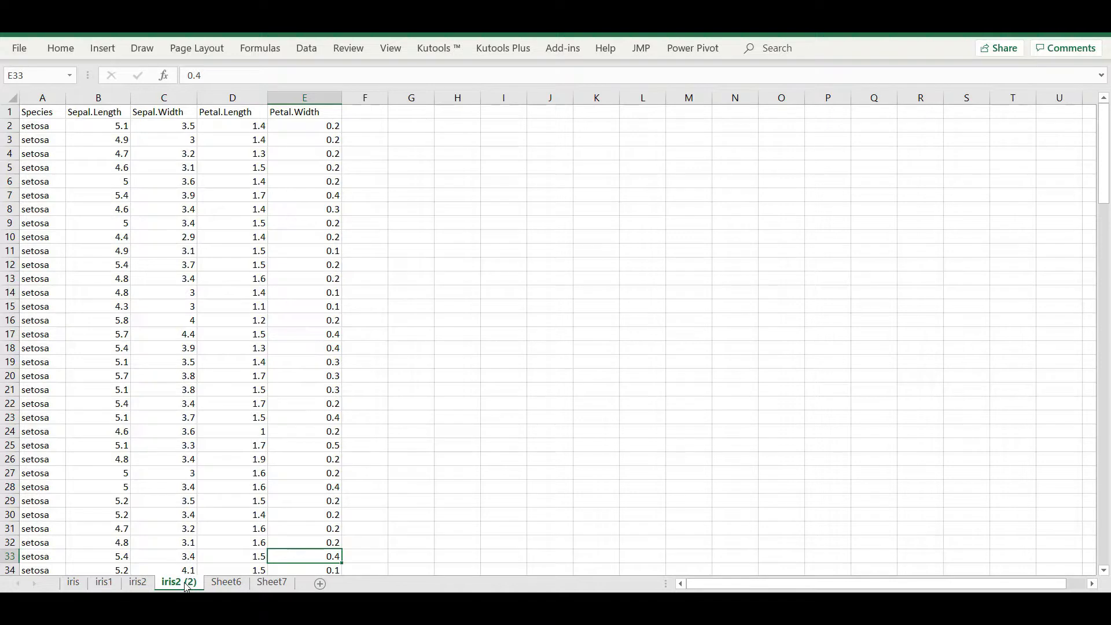
Rename the copied sheet iris2 (2) as iris3
double_click(187, 586)
left_click(182, 581)
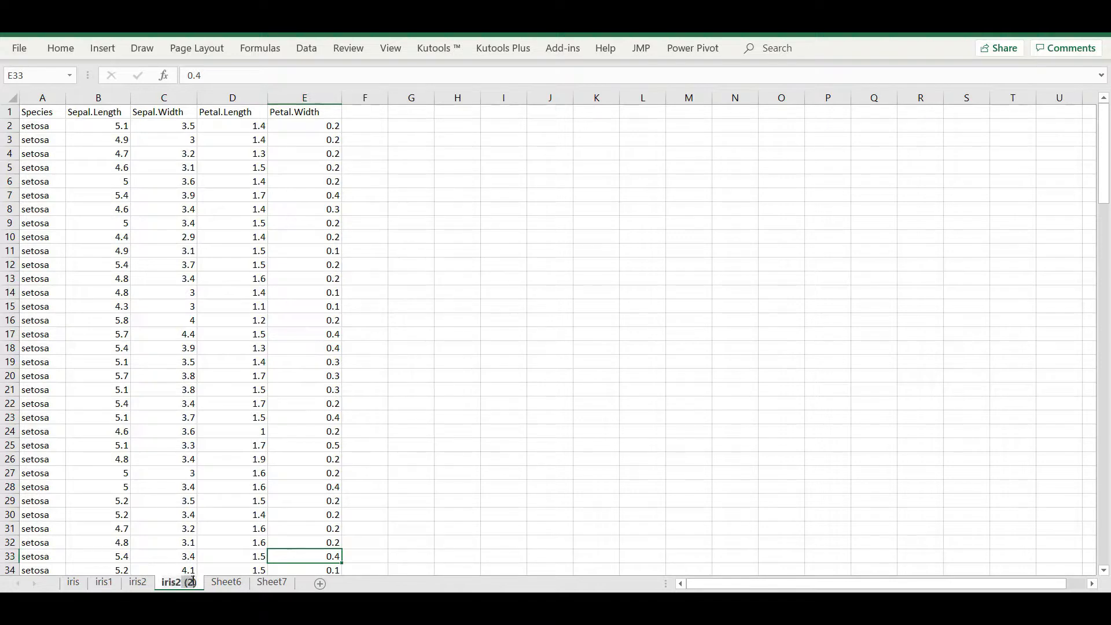
key("BackSpace")
key("BackSpace")
key("BackSpace")
key("BackSpace")
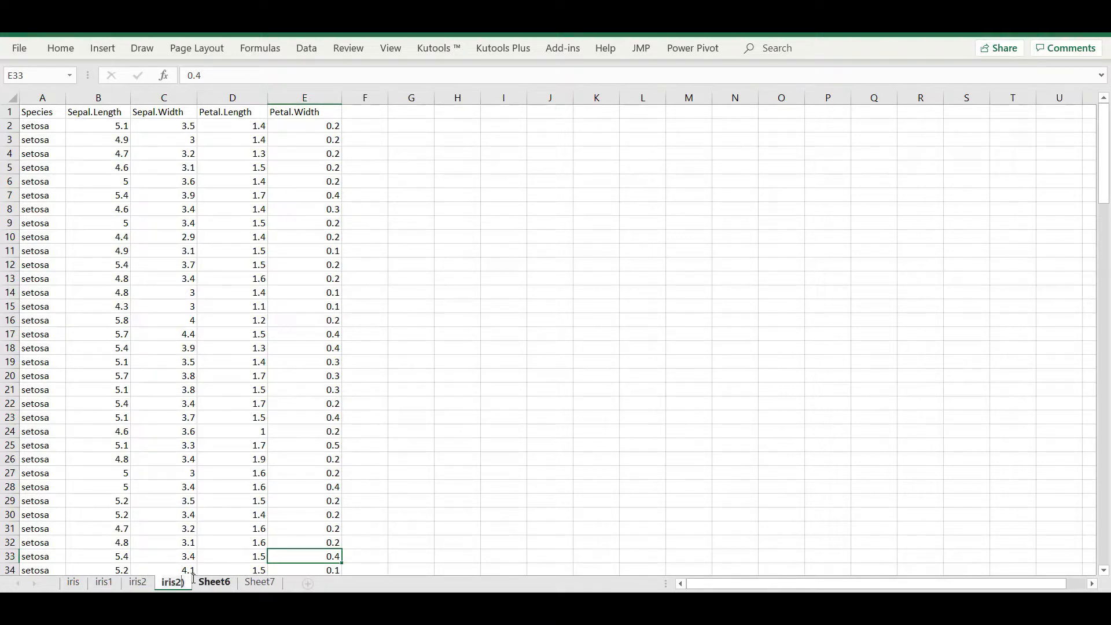
key("Delete")
type("3")
left_click(220, 586)
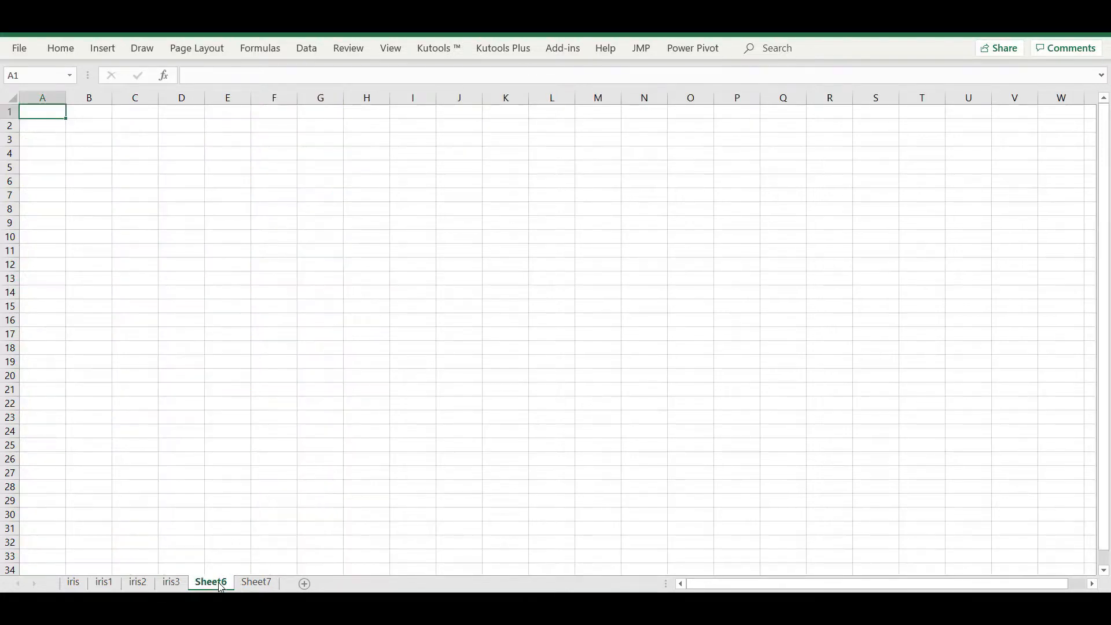
Create a copy of the iris3 sheet in iris.xlsx, placed before Sheet6
right_click(171, 582)
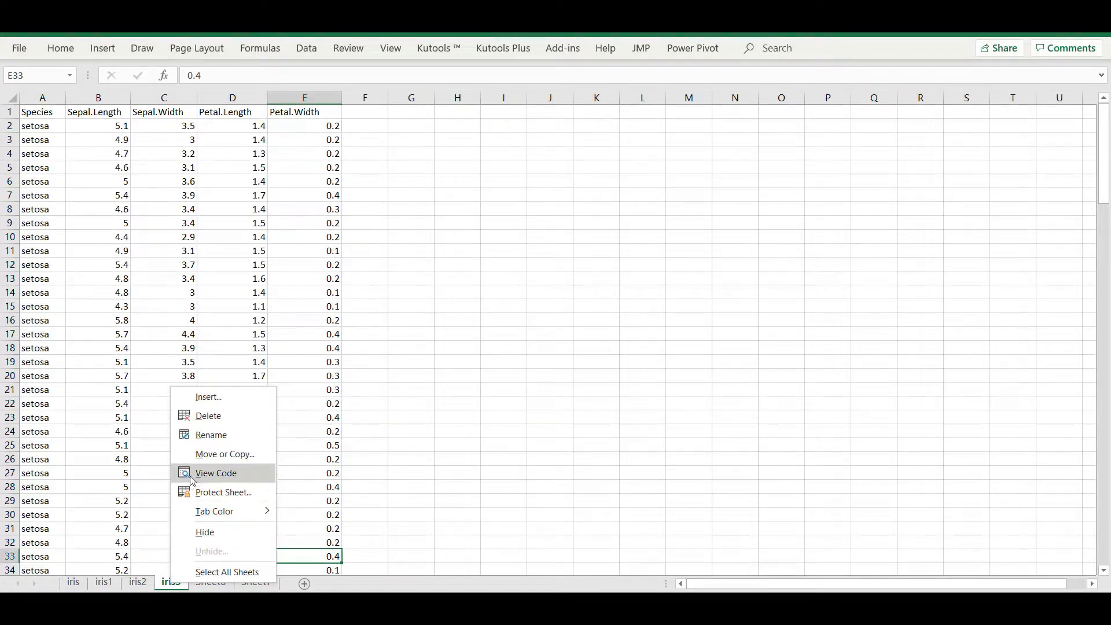
left_click(199, 455)
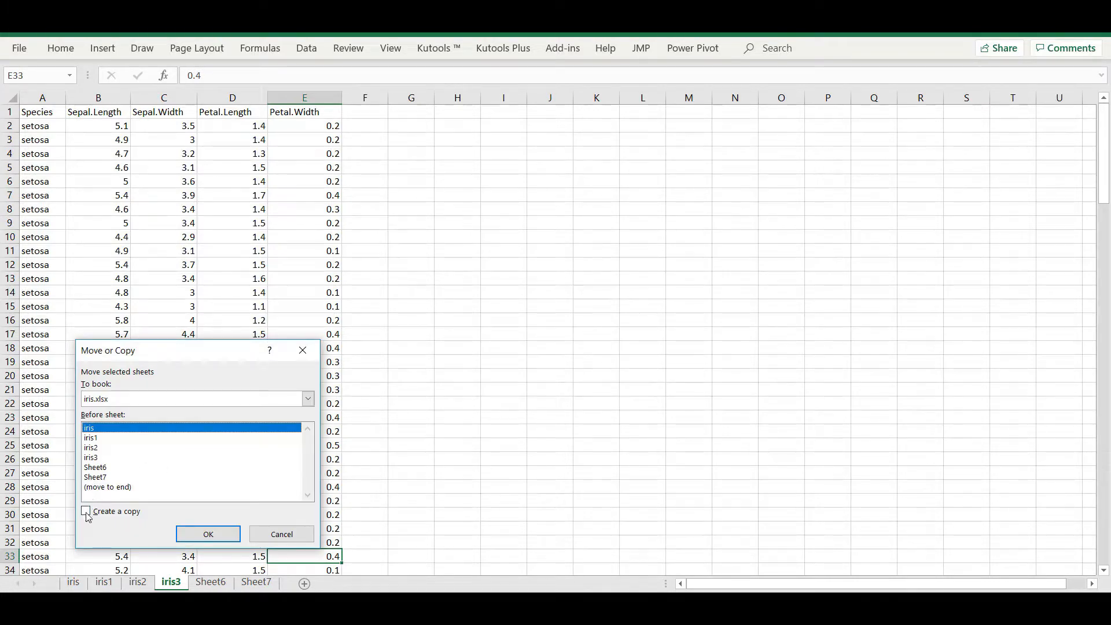
left_click(100, 469)
left_click(87, 511)
left_click(181, 532)
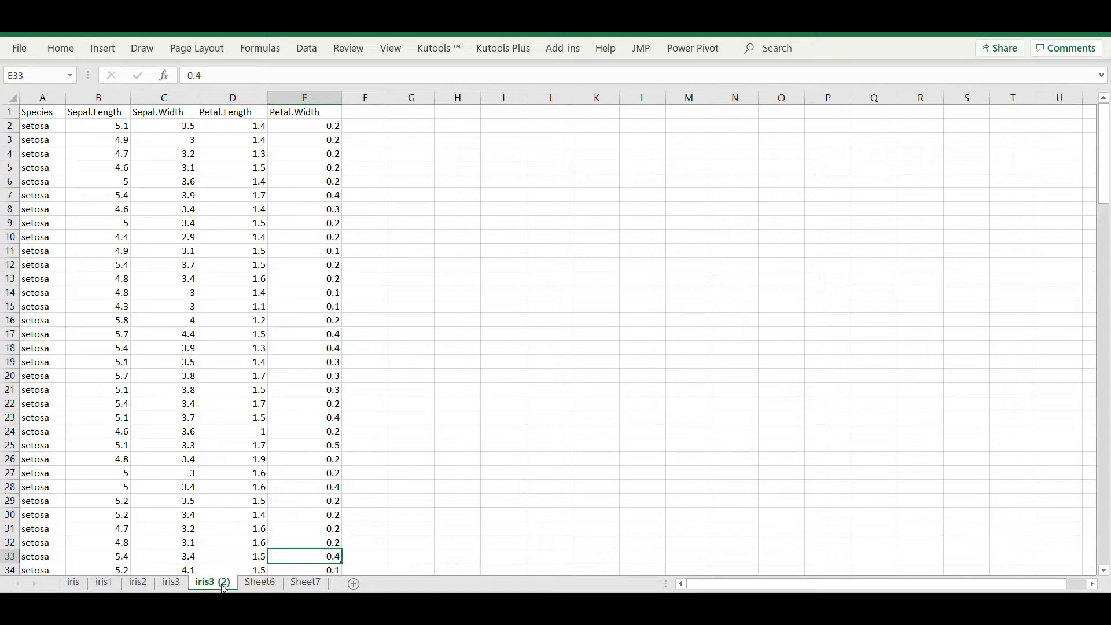
Rename the copied sheet iris3 (2) as iris4
left_click_drag(212, 581, 226, 580)
type("4")
key("Return")
Delete the blank worksheets Sheet6 and Sheet7
right_click(246, 586)
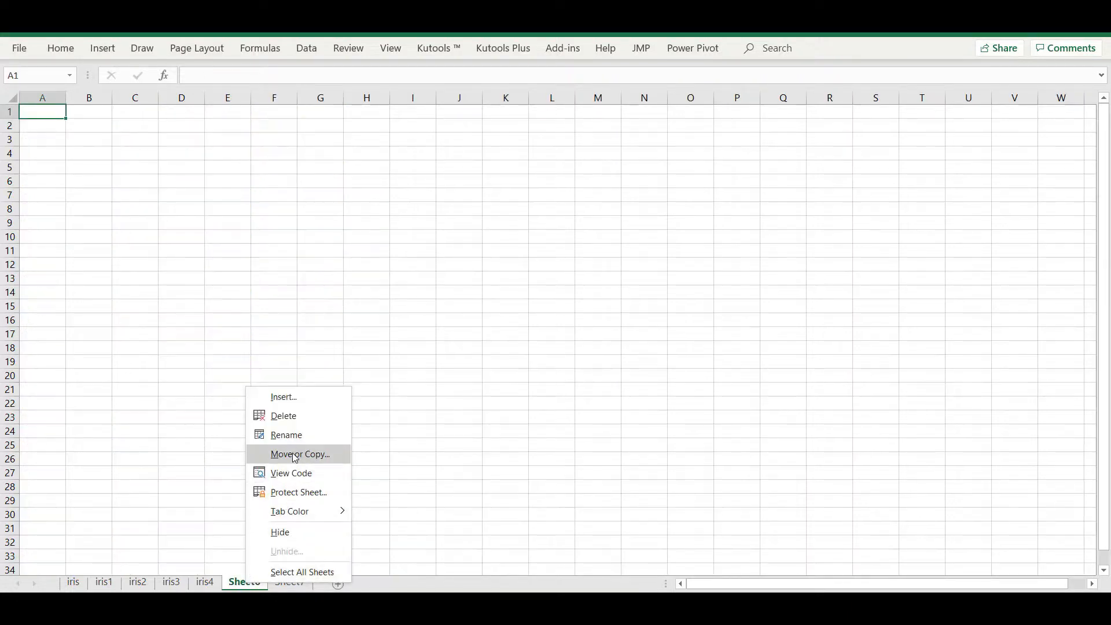
left_click(300, 416)
right_click(243, 583)
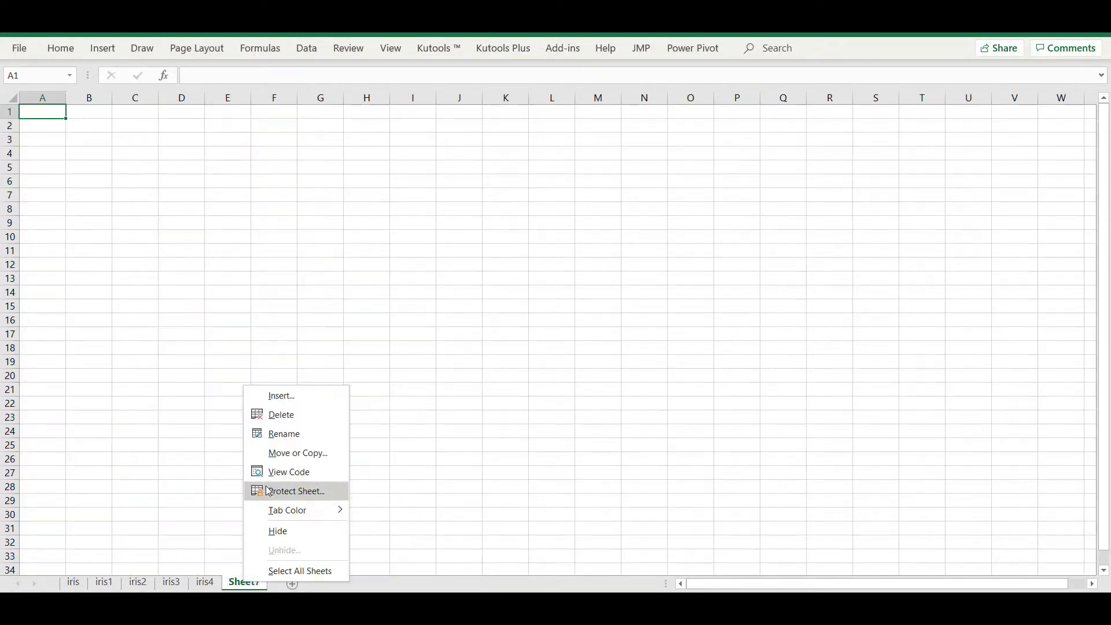
left_click(292, 415)
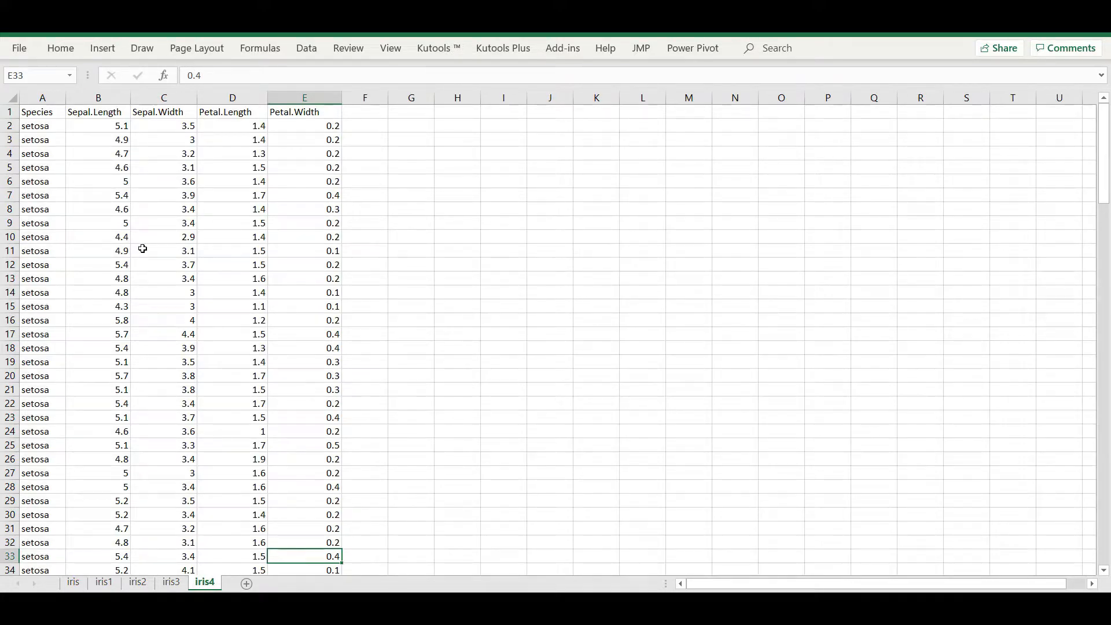
Look through the iris sheet and its copies iris1 to iris4 in order, twice over
left_click(106, 172)
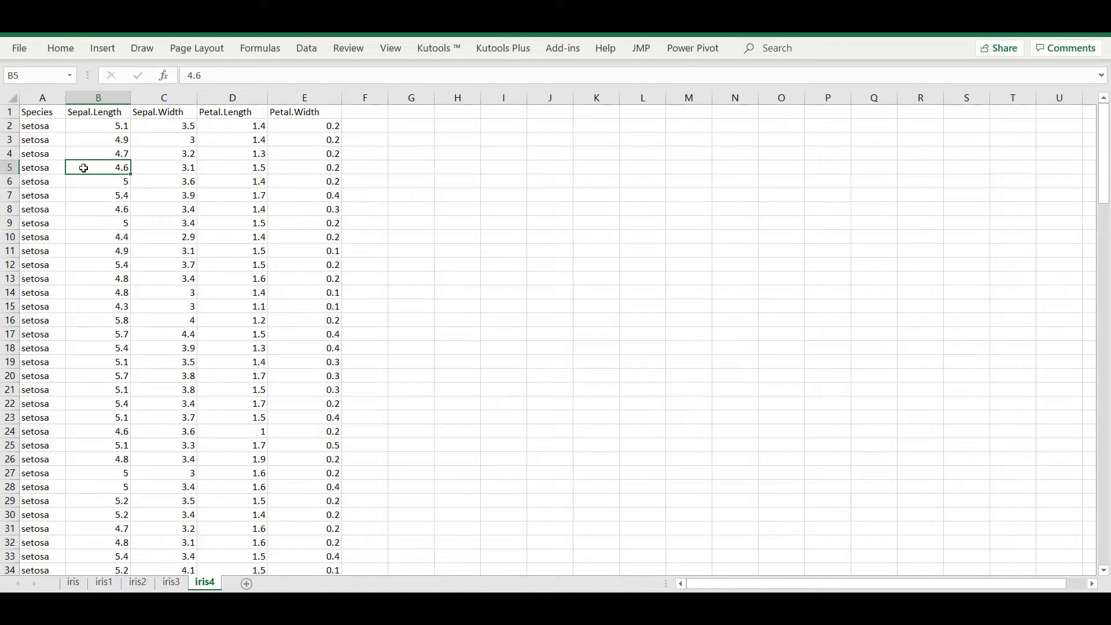
left_click(74, 583)
left_click(104, 583)
left_click(138, 584)
left_click(171, 584)
left_click(216, 585)
left_click(76, 589)
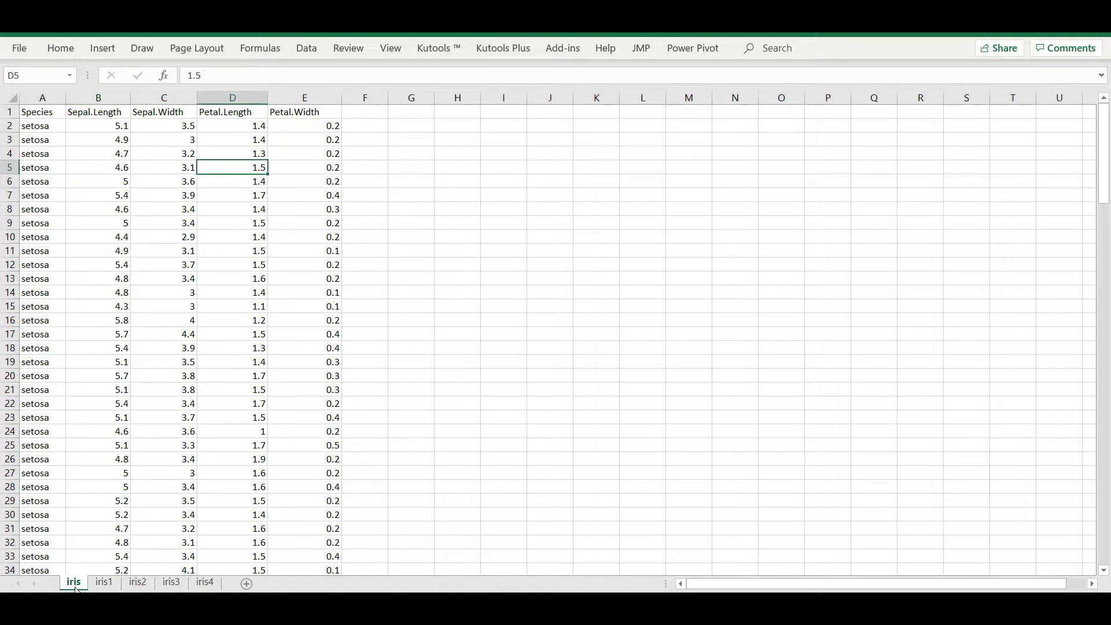
left_click(104, 584)
left_click(138, 583)
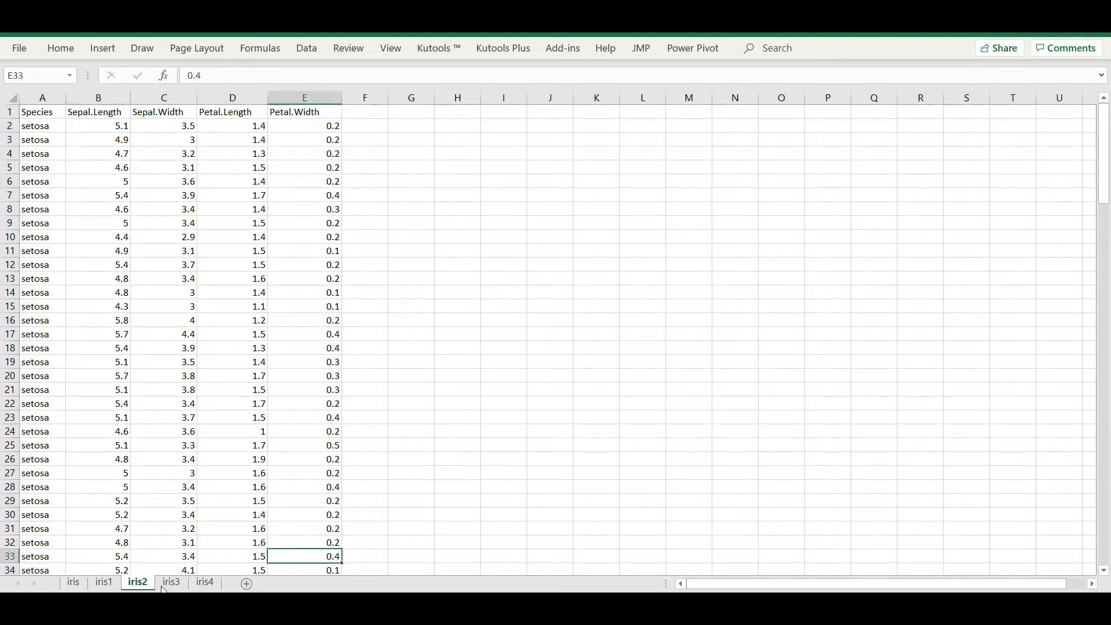
left_click(172, 583)
left_click(206, 584)
Insert an underscore before the number in the first two copies' names, renaming iris1 as iris_1 and iris2 as iris_2
left_click(116, 586)
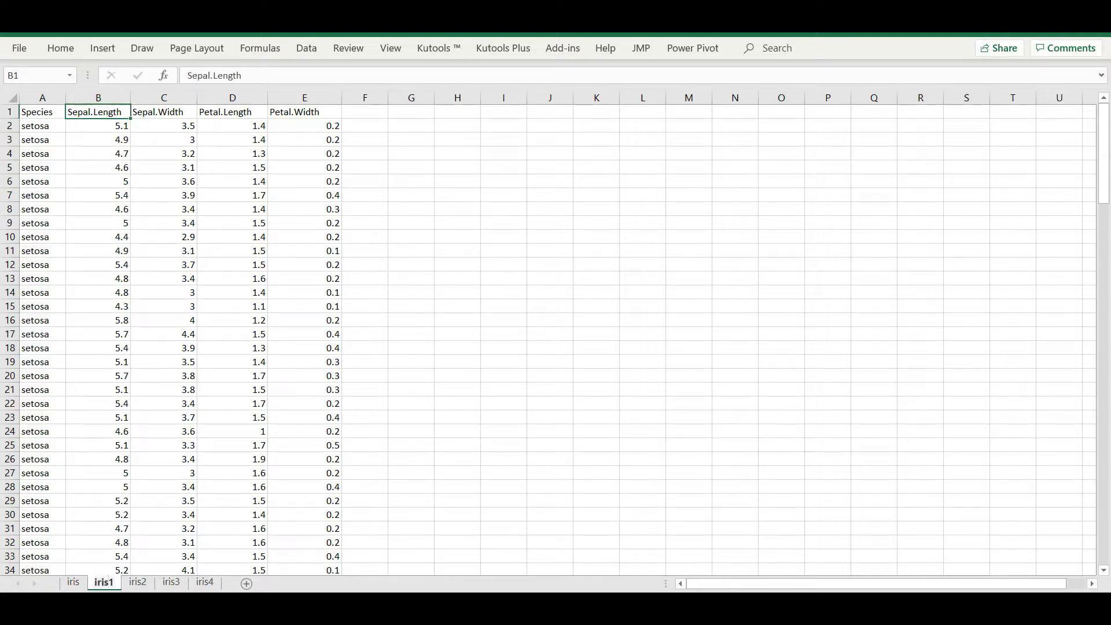
type("_")
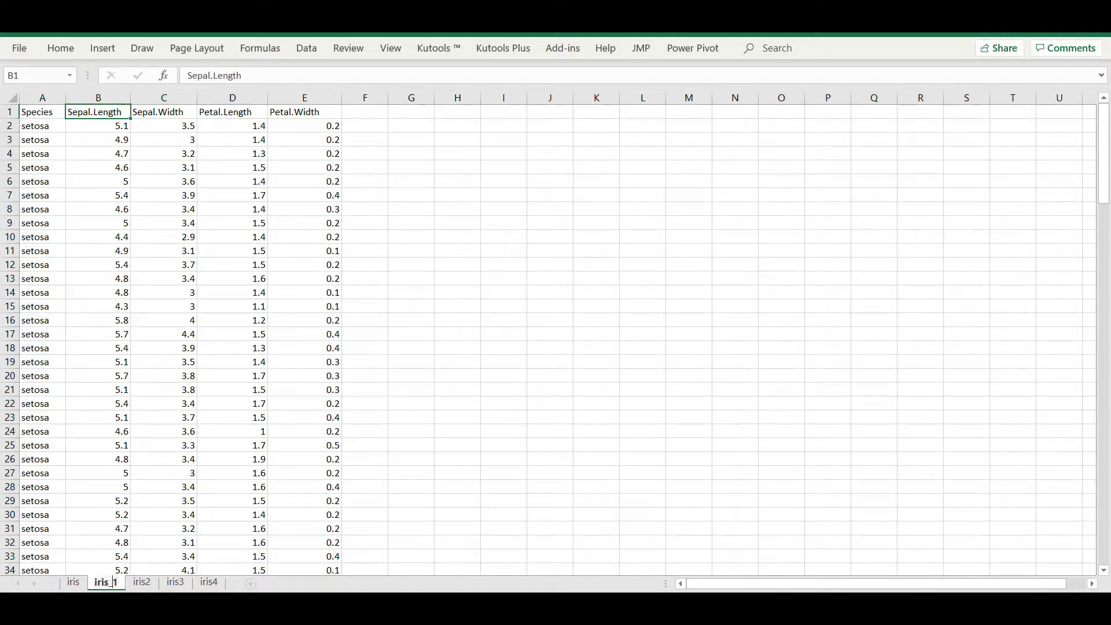
left_click(145, 582)
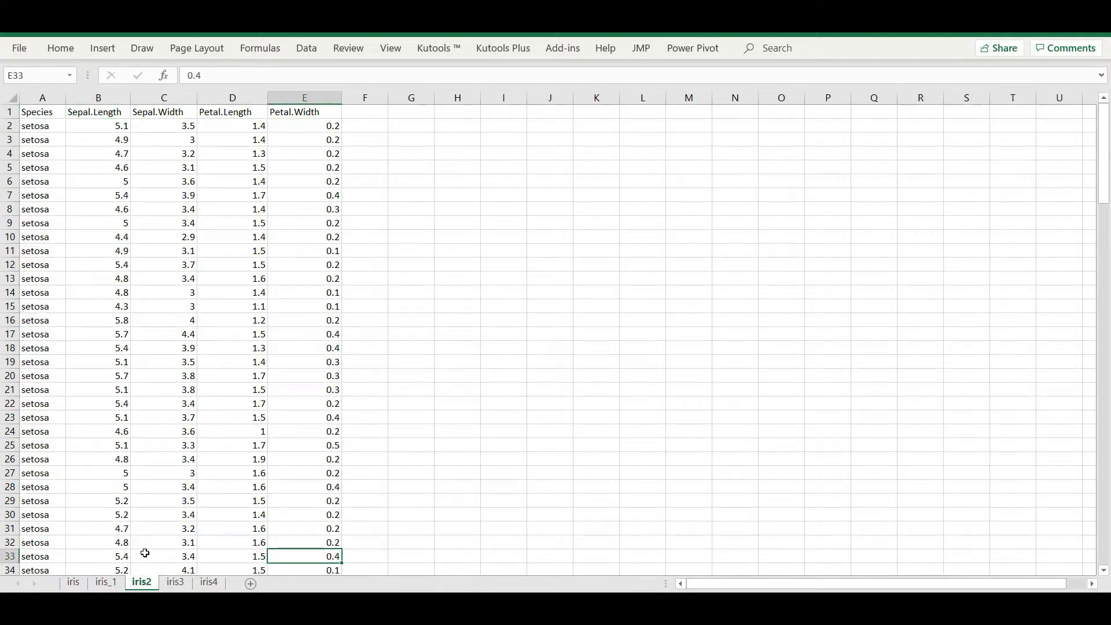
double_click(148, 586)
left_click(146, 582)
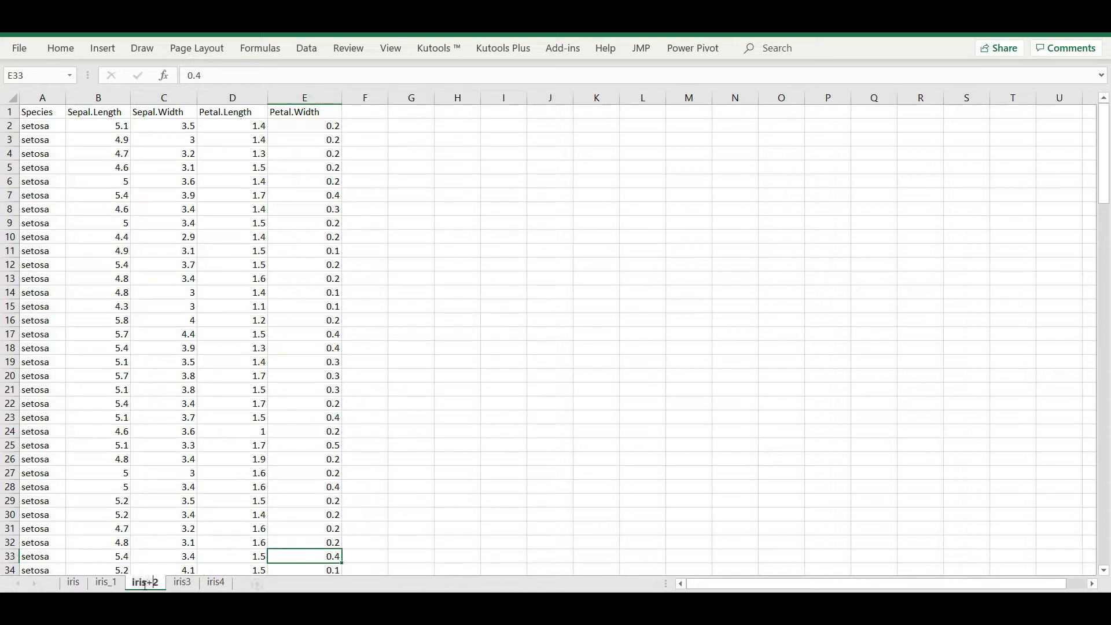
type("_")
Rename the sheet iris3 as iris_3 and the sheet iris4 as iris_4
left_click(181, 584)
double_click(182, 583)
left_click(184, 581)
type("_")
left_click(218, 582)
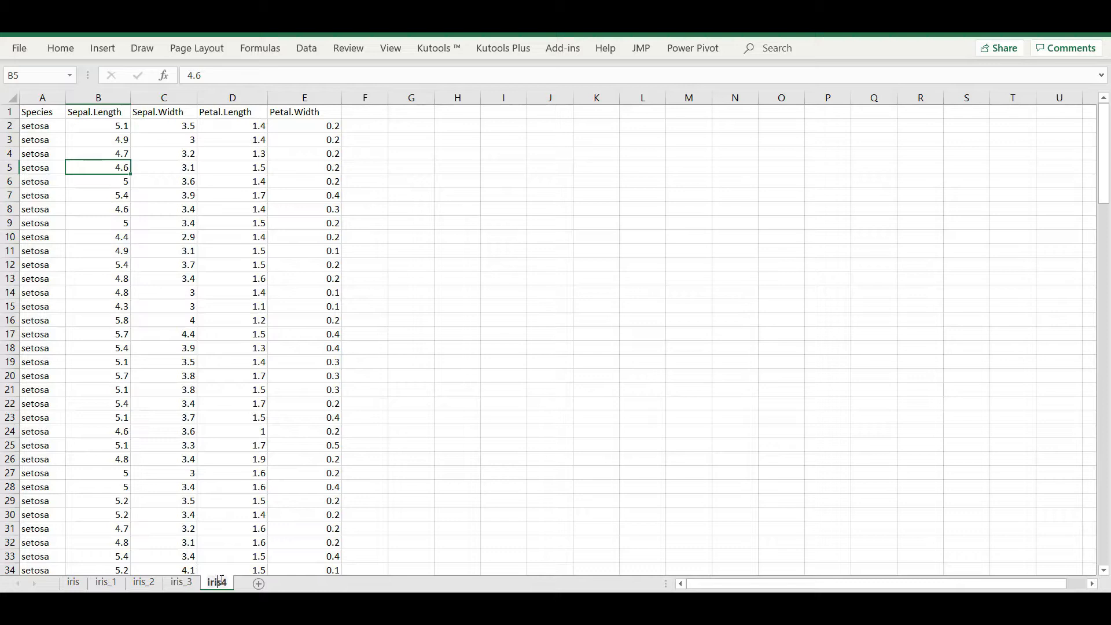
double_click(223, 580)
left_click(223, 581)
type("_")
left_click(74, 582)
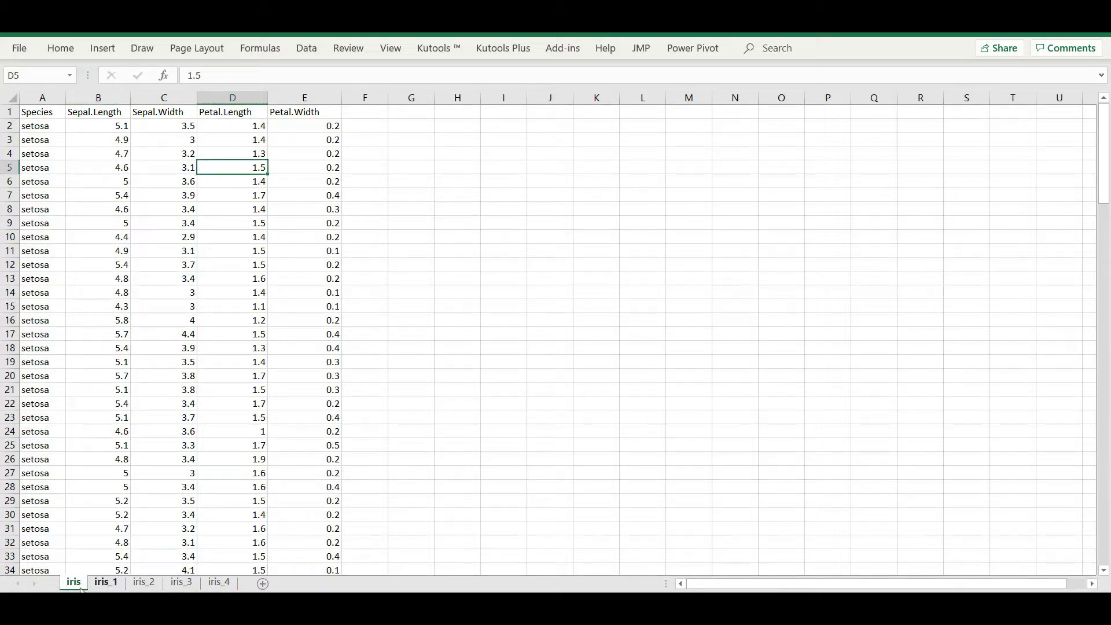
View the iris_1, iris_2 and iris_3 sheets and return to the original iris sheet
left_click(110, 584)
left_click(154, 585)
left_click(181, 582)
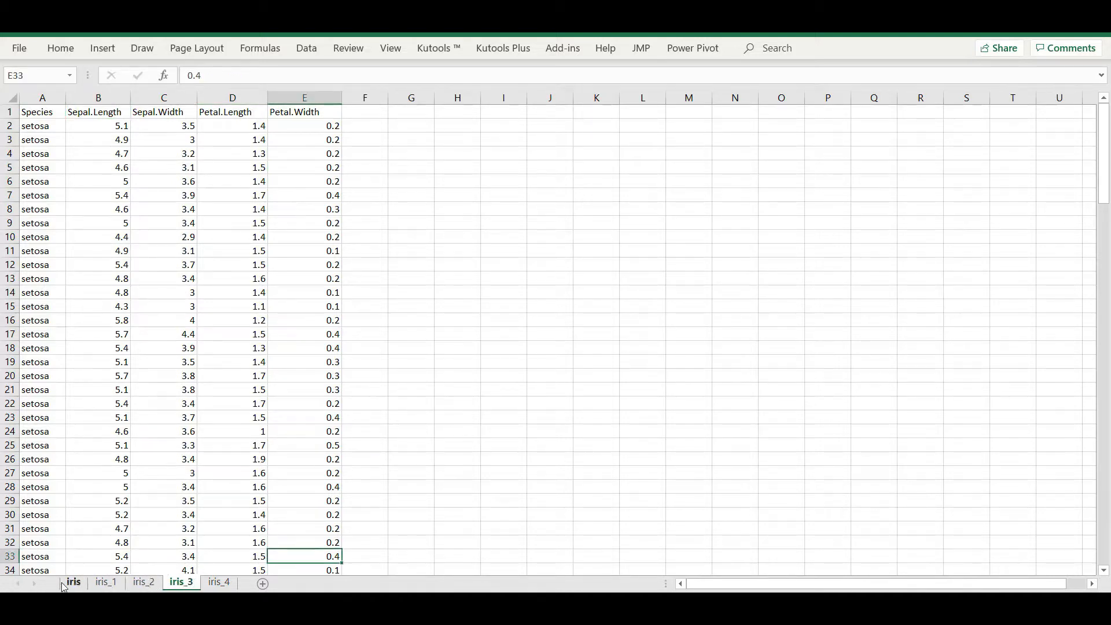
left_click(106, 583)
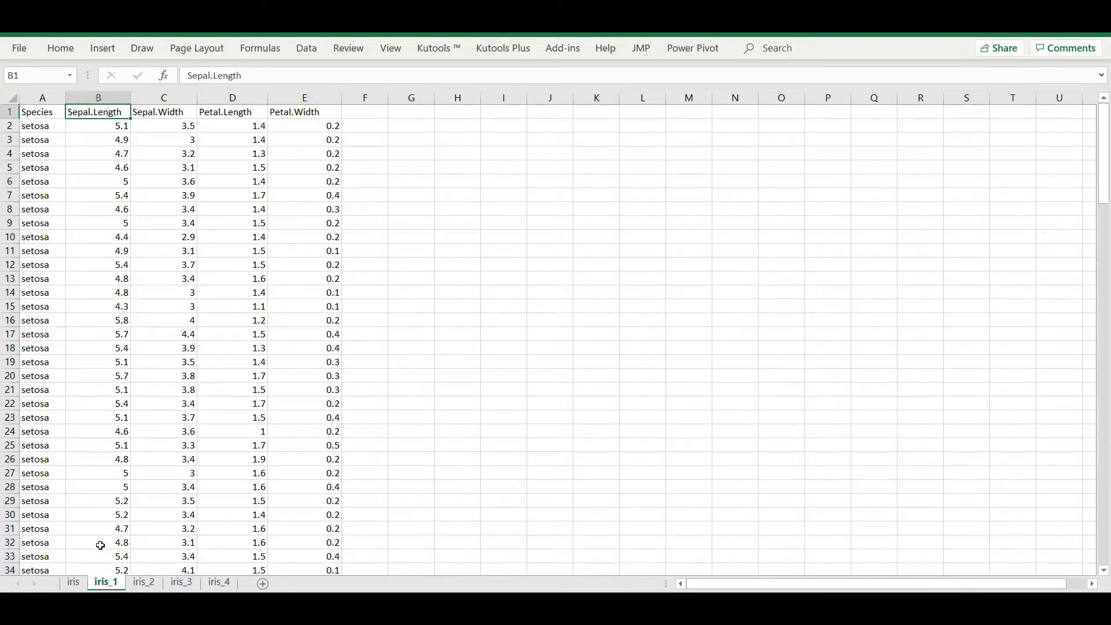
left_click(77, 581)
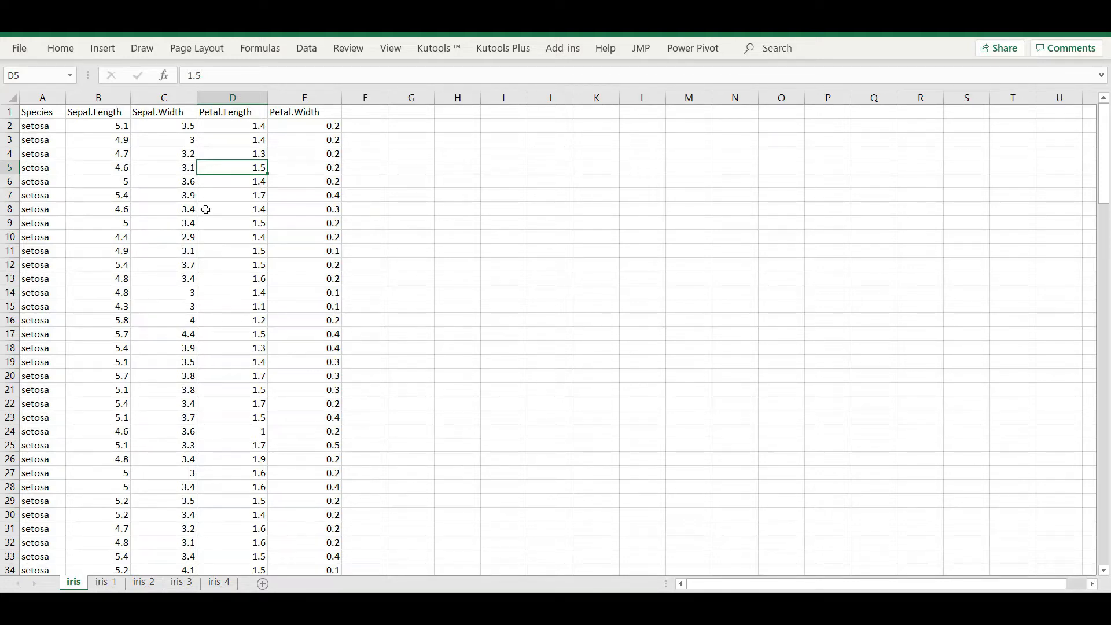
On the iris_1 sheet, change the first Sepal.Length value in B2 to 1000
left_click(107, 583)
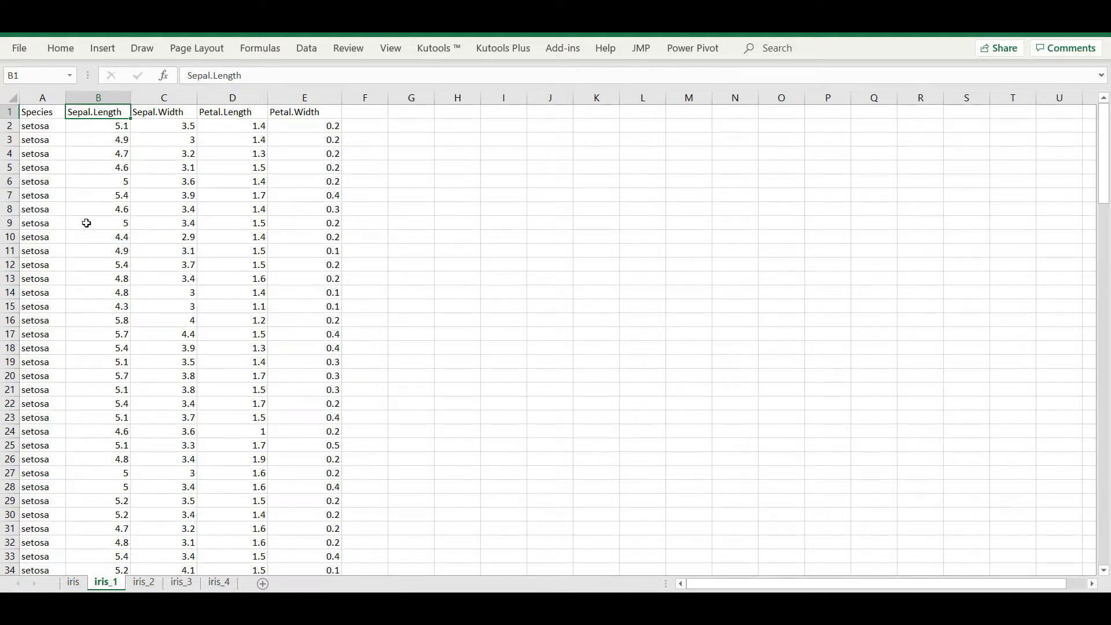
left_click(119, 126)
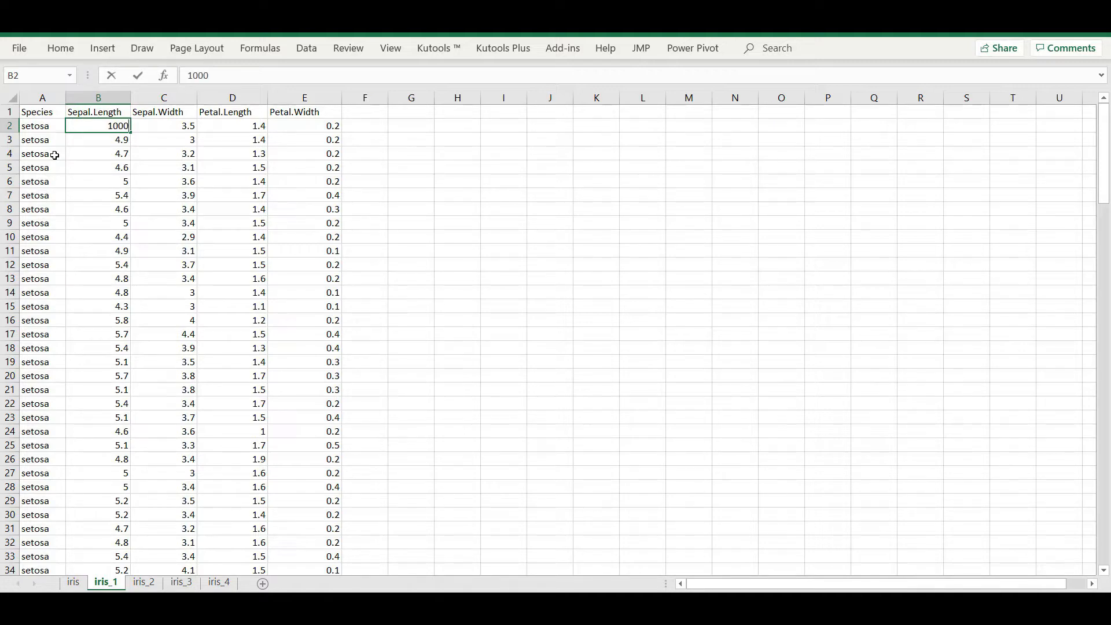
type("1000")
left_click(114, 139)
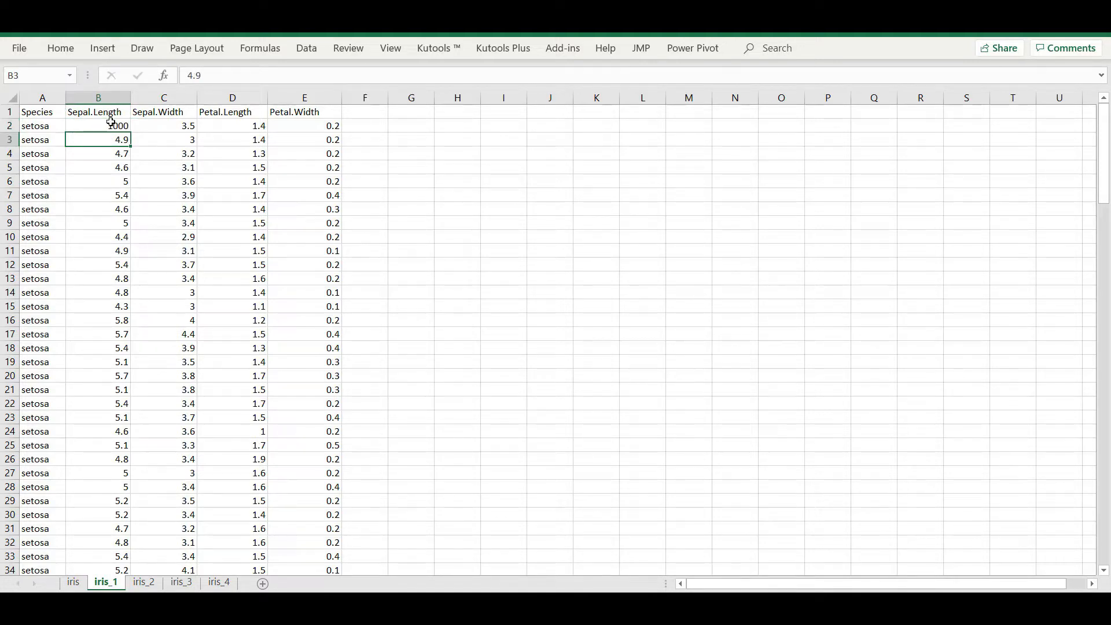
left_click(105, 123)
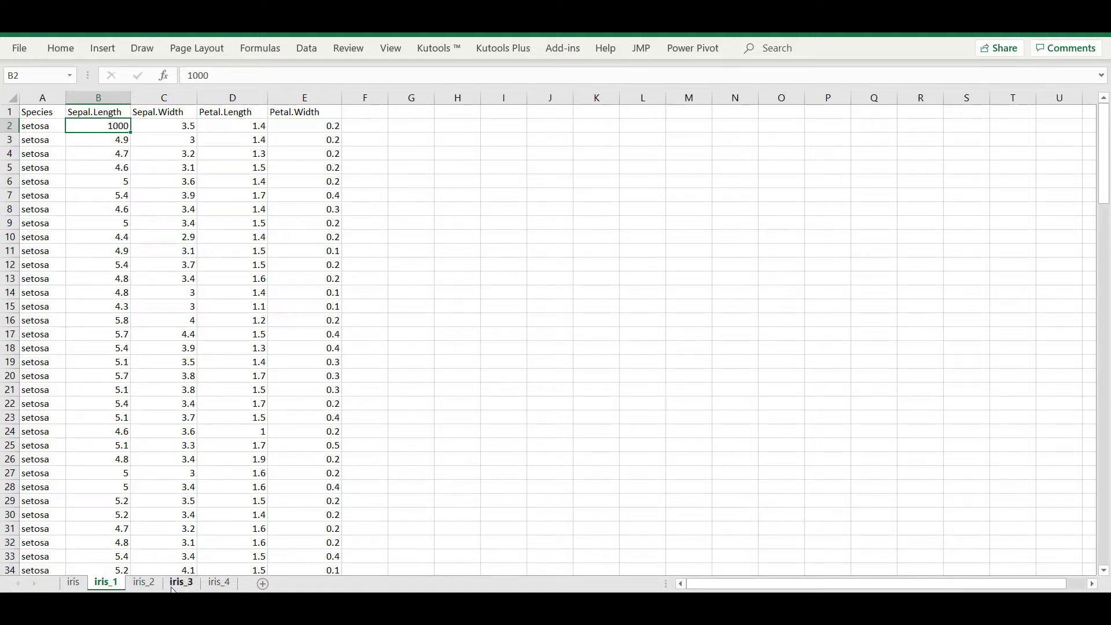
On the iris_2 sheet, change the first Sepal.Length value in B2 to 2000
left_click(147, 585)
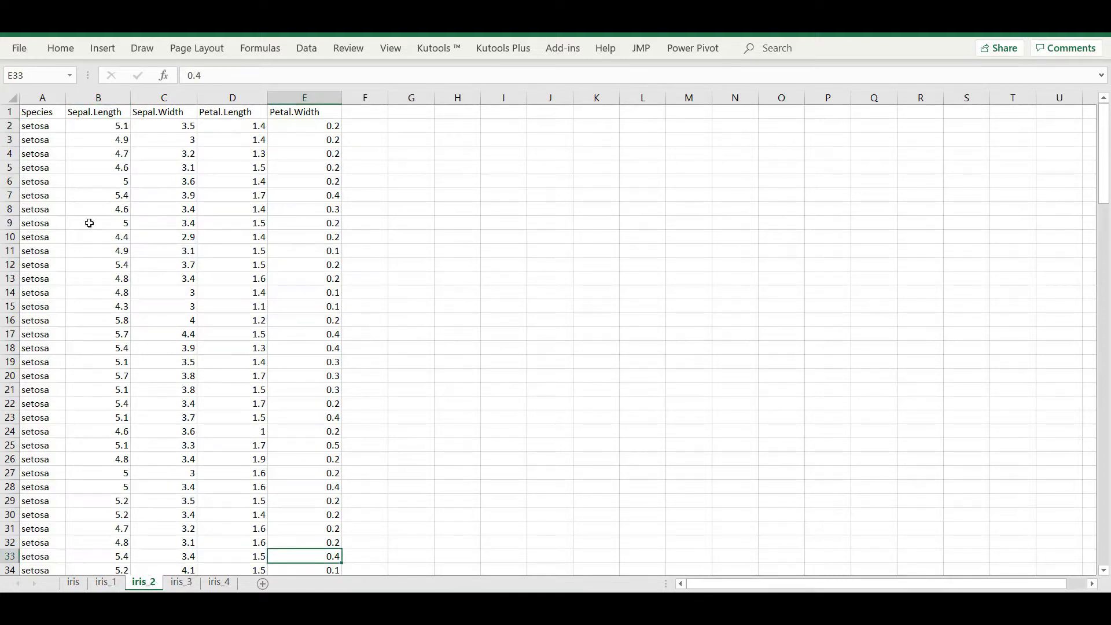
left_click(107, 123)
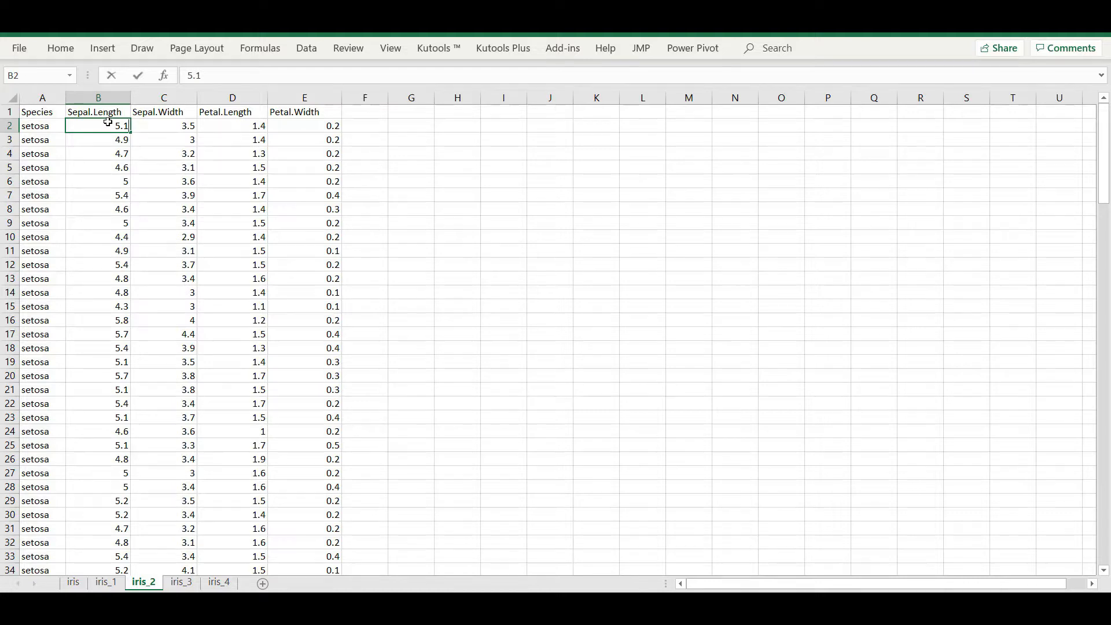
type("2000")
On the iris_3 sheet, change the first Sepal.Length value in B2 to 3000
left_click(181, 582)
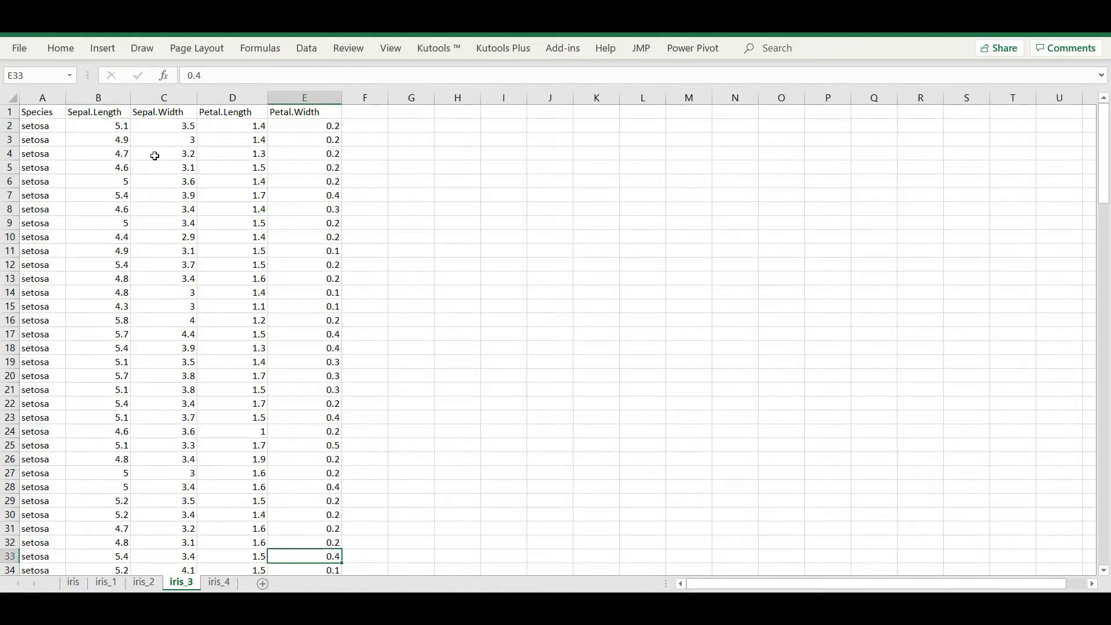
left_click(121, 128)
type("3000")
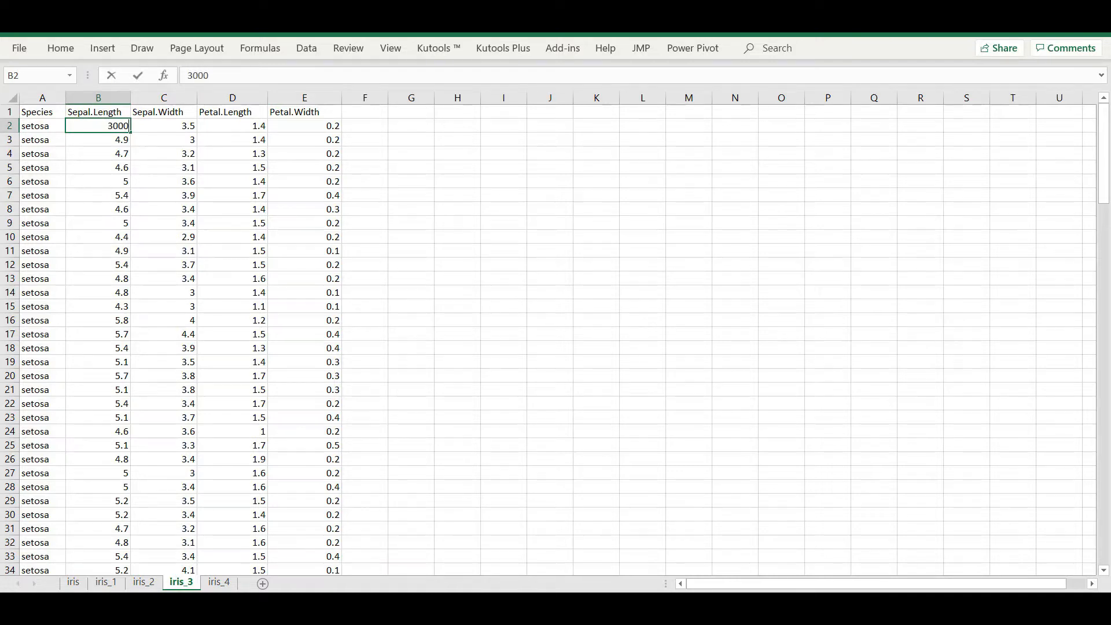
On the iris_4 sheet, change B2 to 4000 and go back to the original iris sheet
left_click(219, 582)
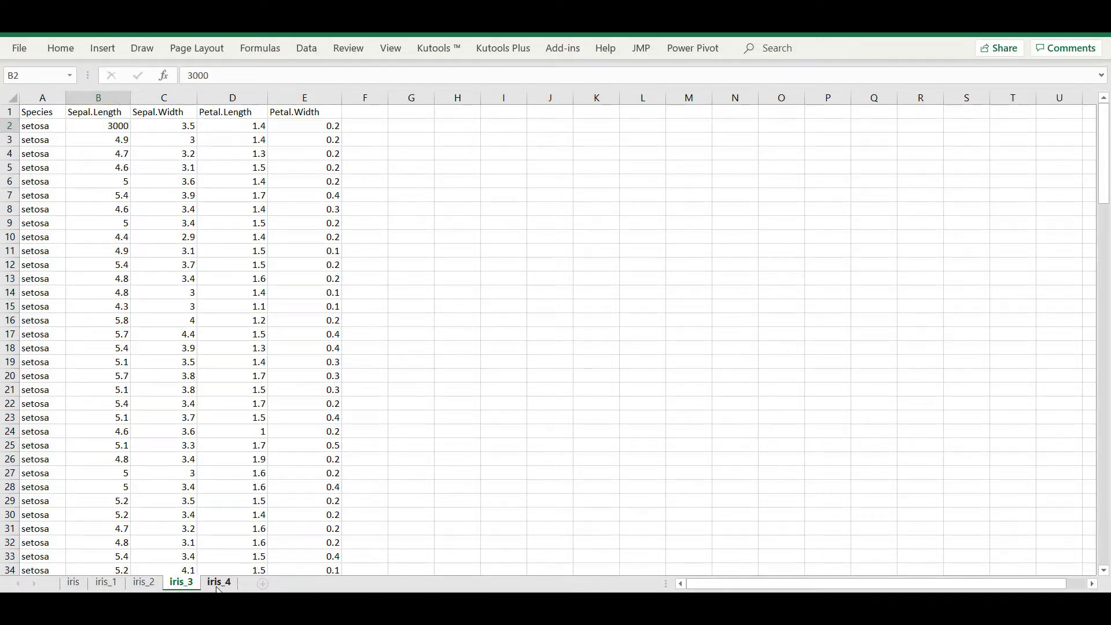
left_click(99, 126)
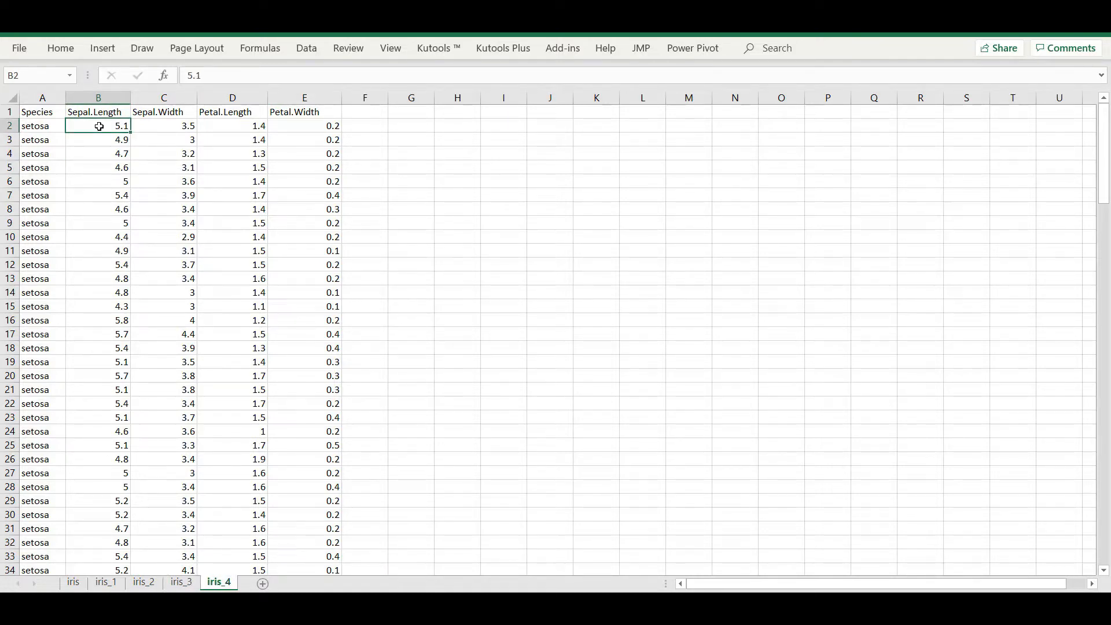
type("4000")
left_click(74, 583)
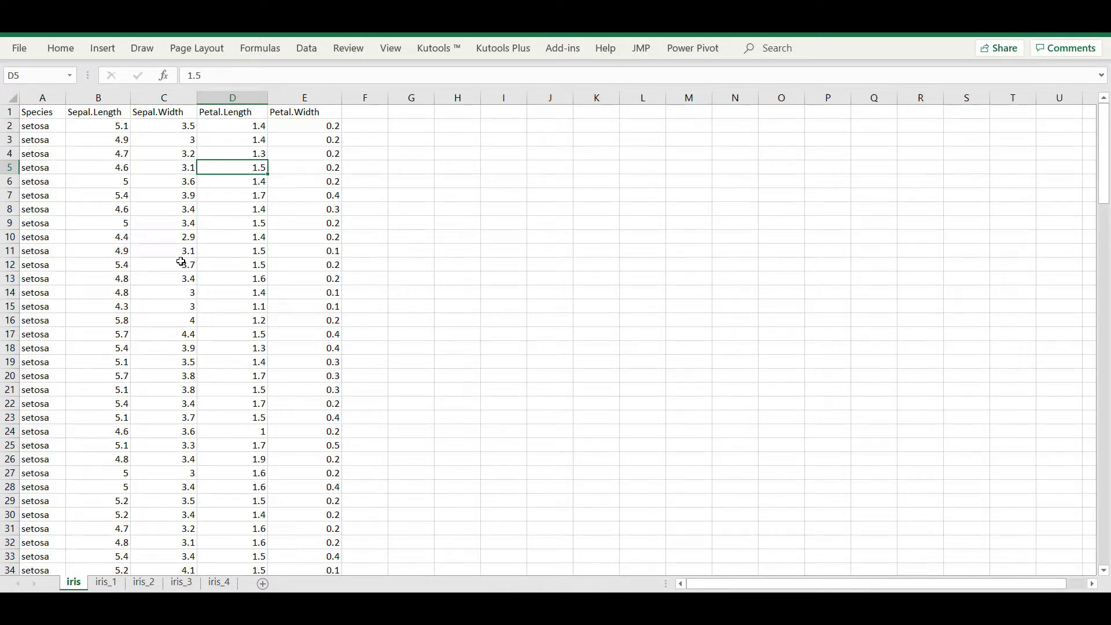
Compare the first Sepal.Length value in B2 across the original iris sheet and the copies iris_1 to iris_4
left_click(107, 582)
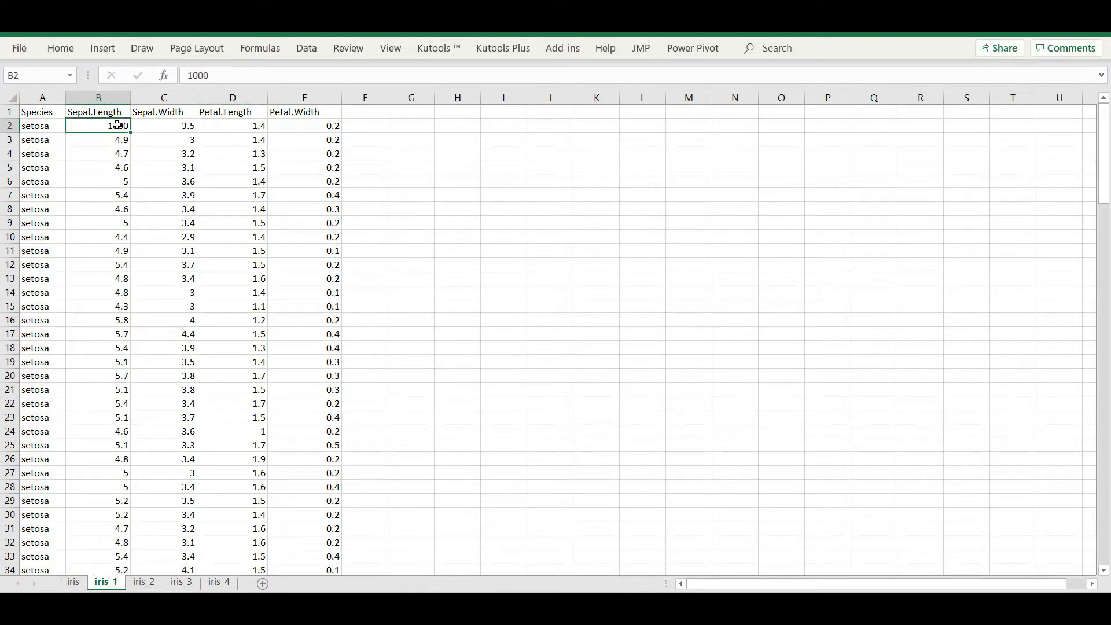
left_click(145, 582)
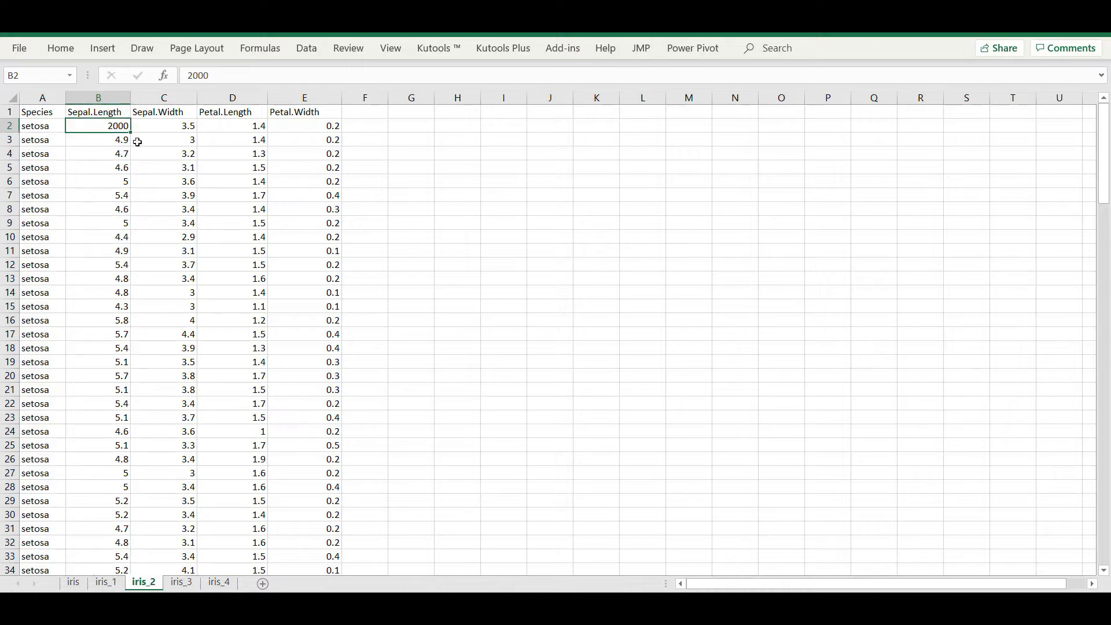
left_click(73, 584)
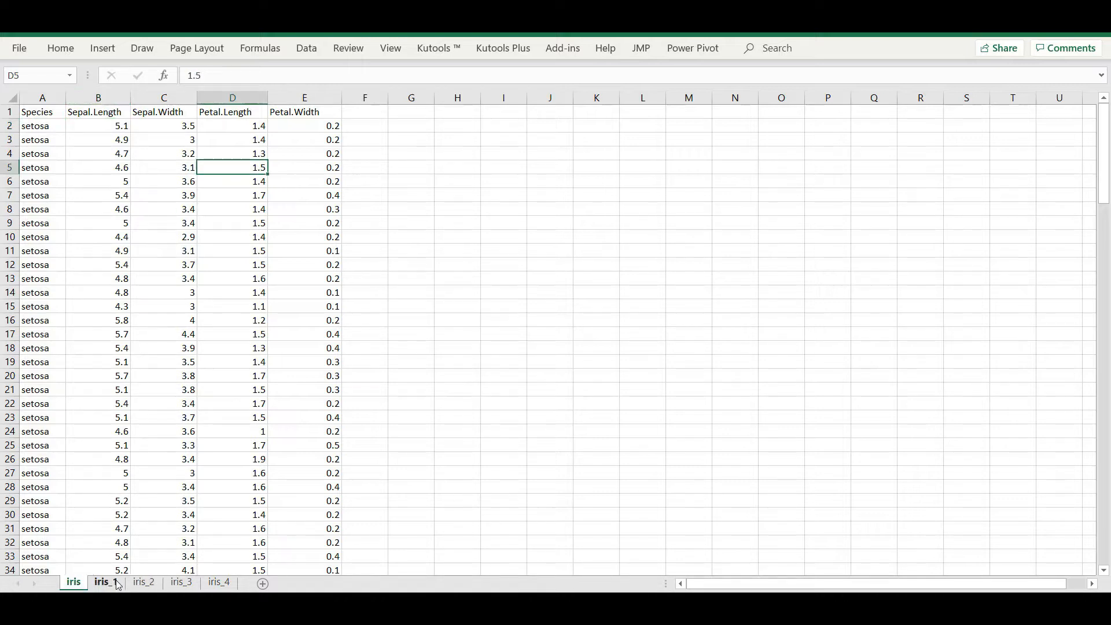
left_click(144, 582)
left_click(181, 583)
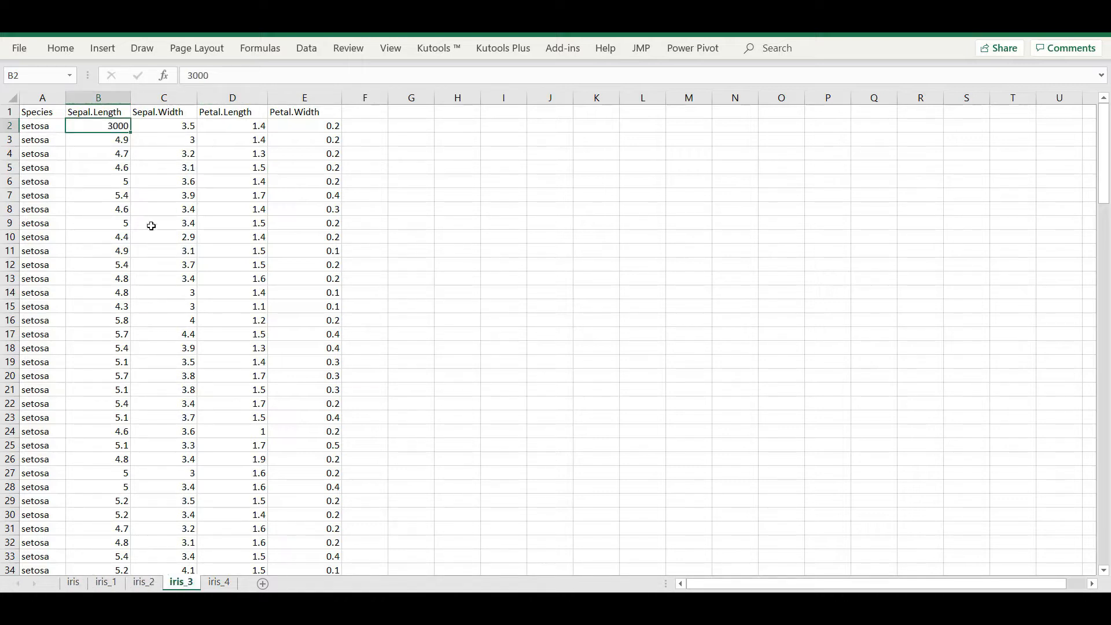
left_click(223, 582)
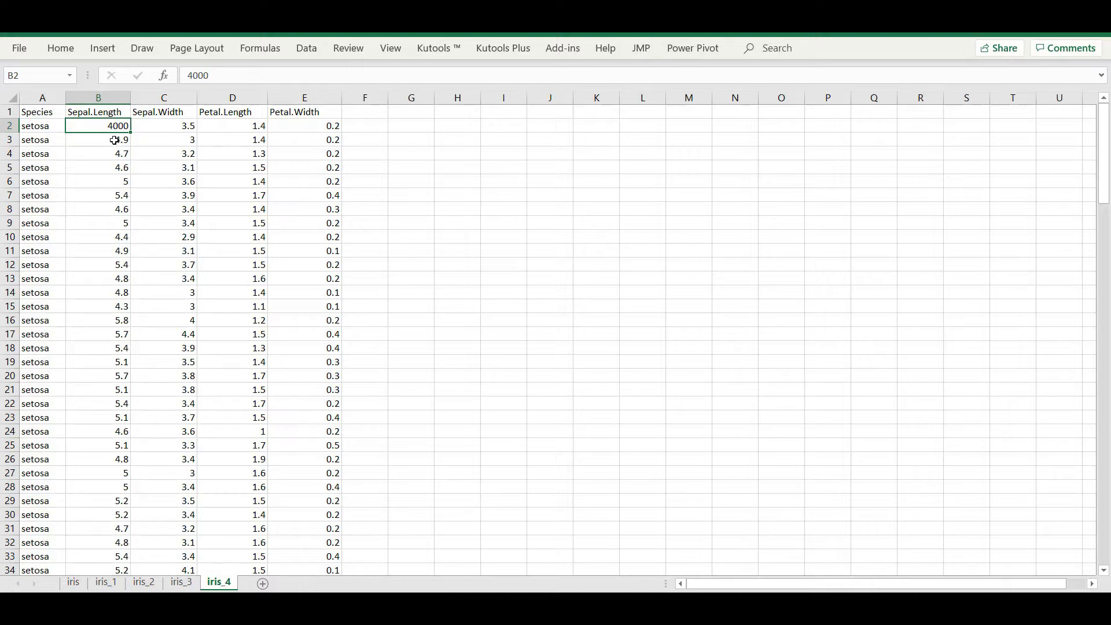
left_click(195, 168)
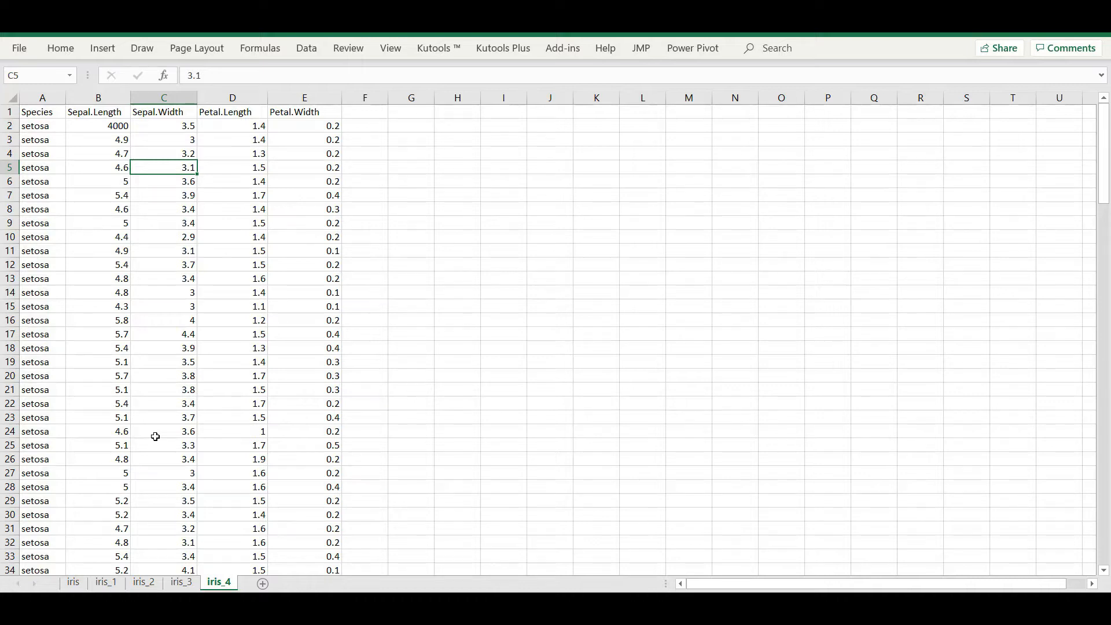
left_click(224, 484)
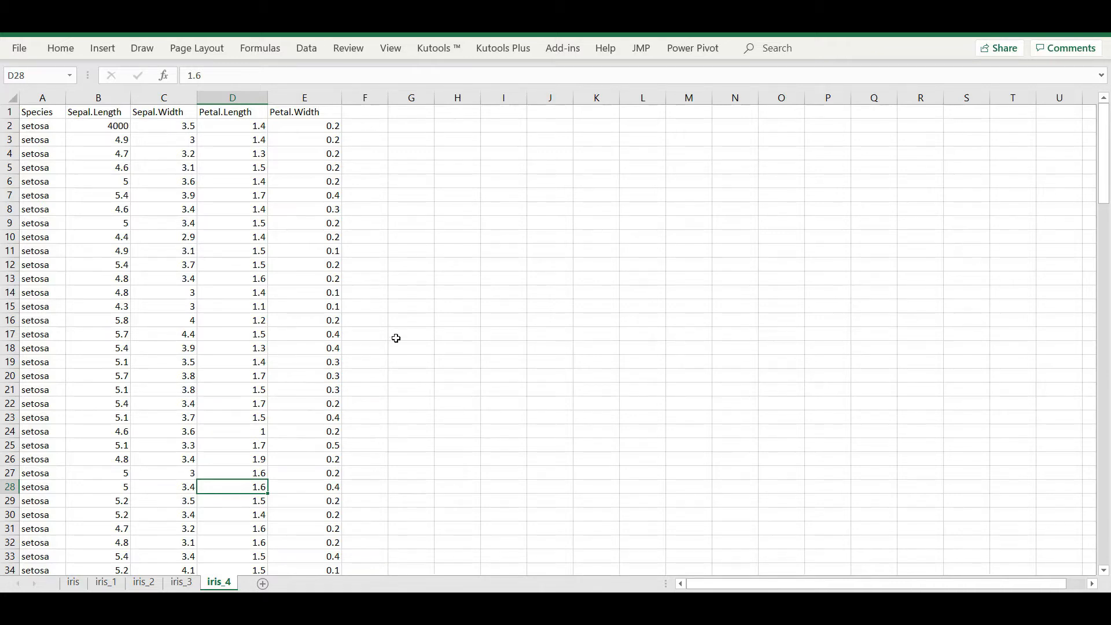
Review the version sequence from iris through iris_4, and examine the header row A1:E1 on iris_4
left_click(88, 124)
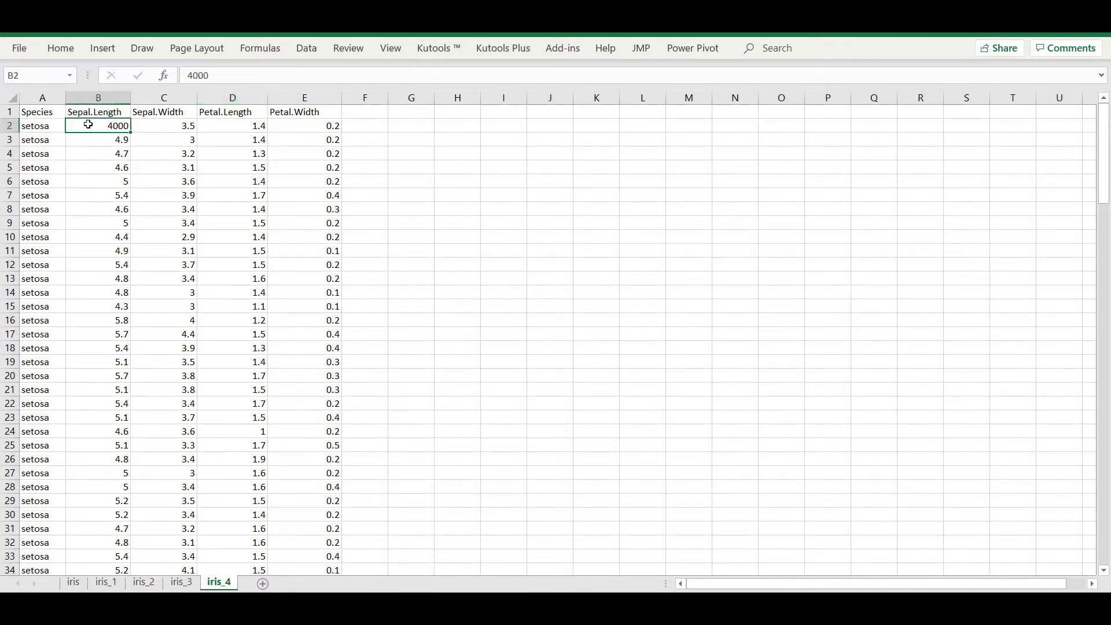
left_click(81, 585)
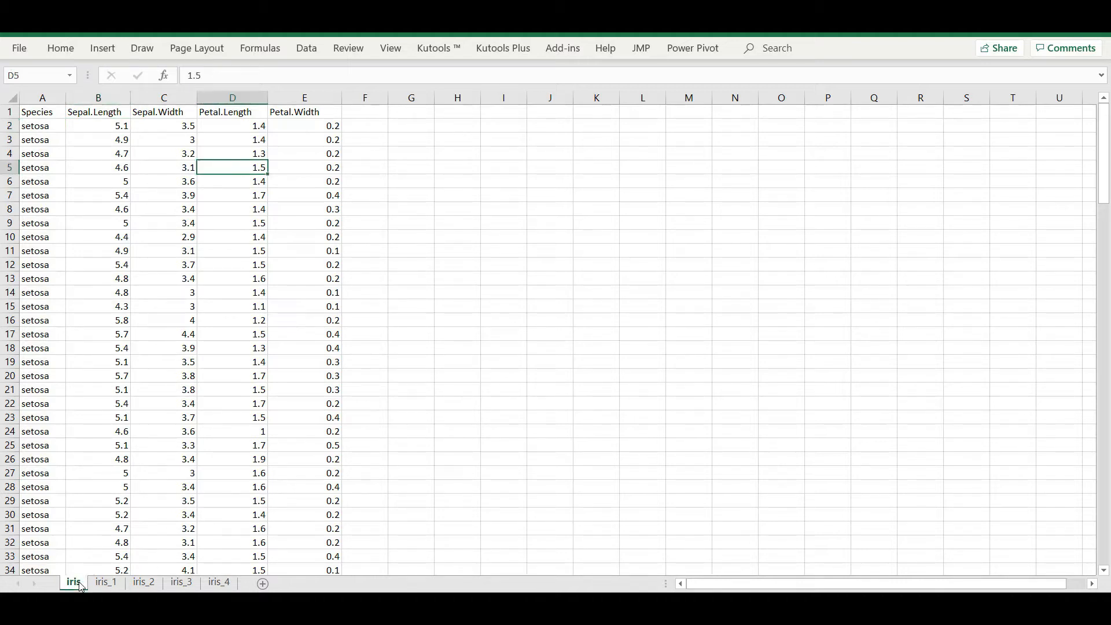
left_click(105, 585)
left_click(145, 583)
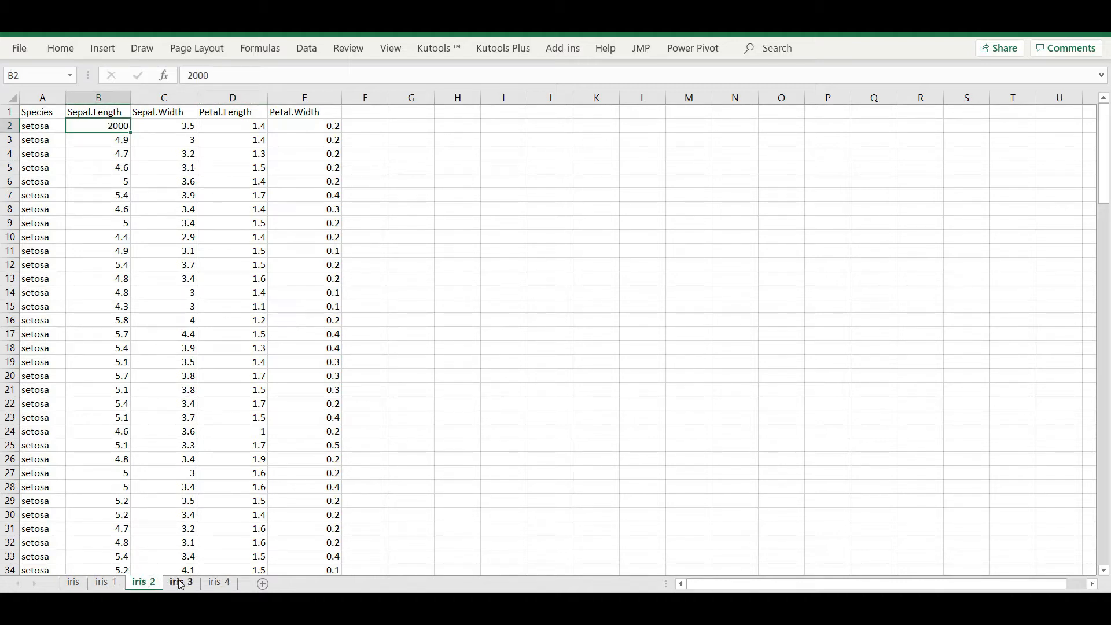
left_click(186, 585)
left_click(219, 584)
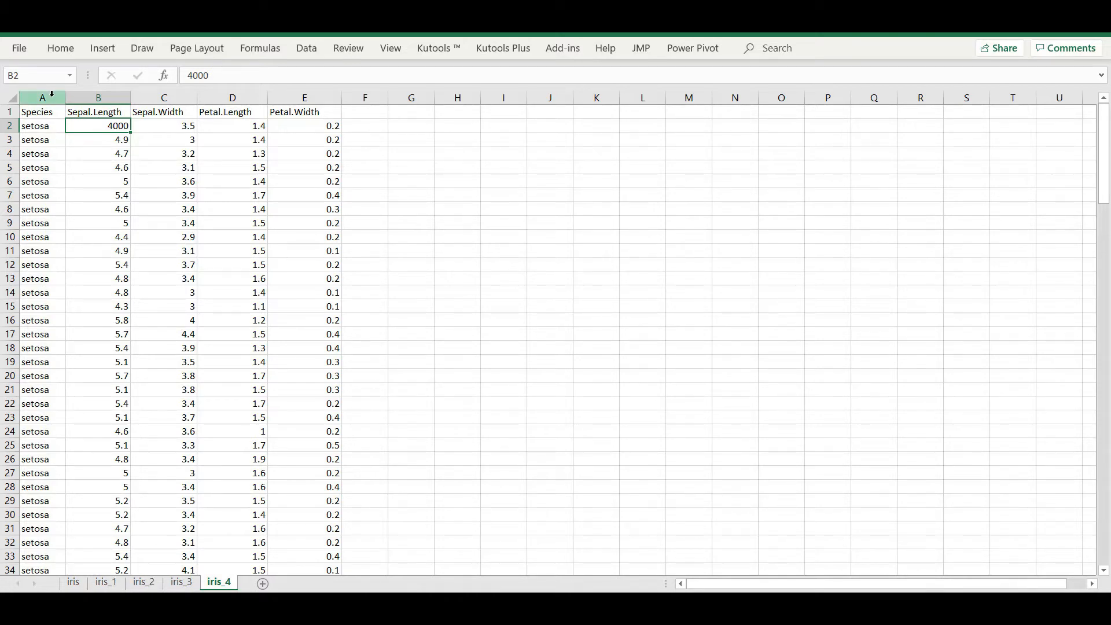
left_click_drag(37, 112, 295, 110)
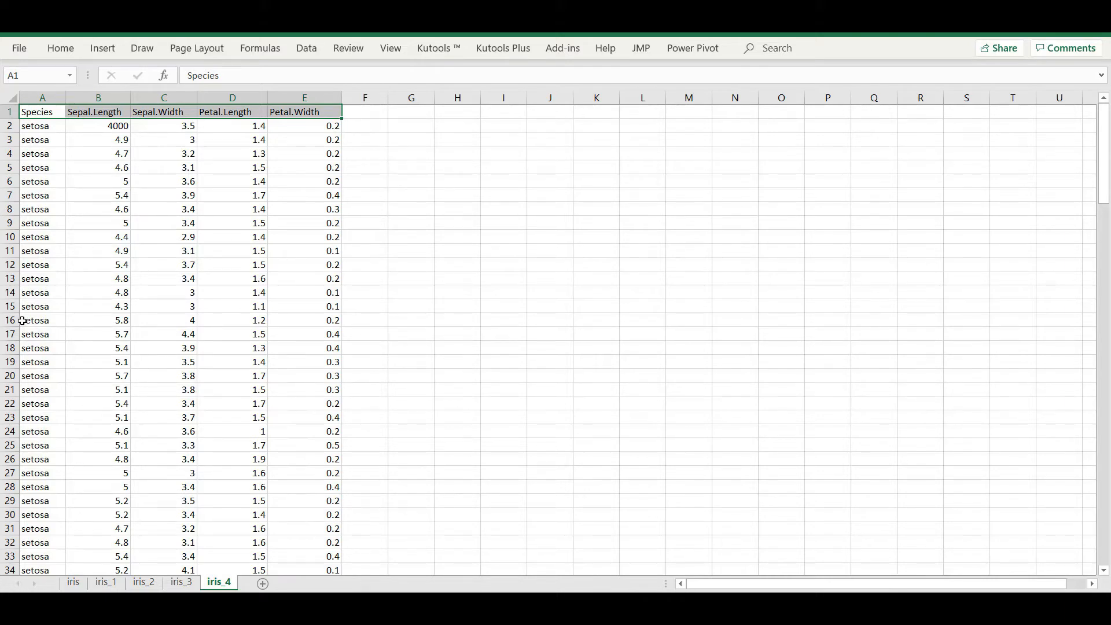
left_click(128, 139)
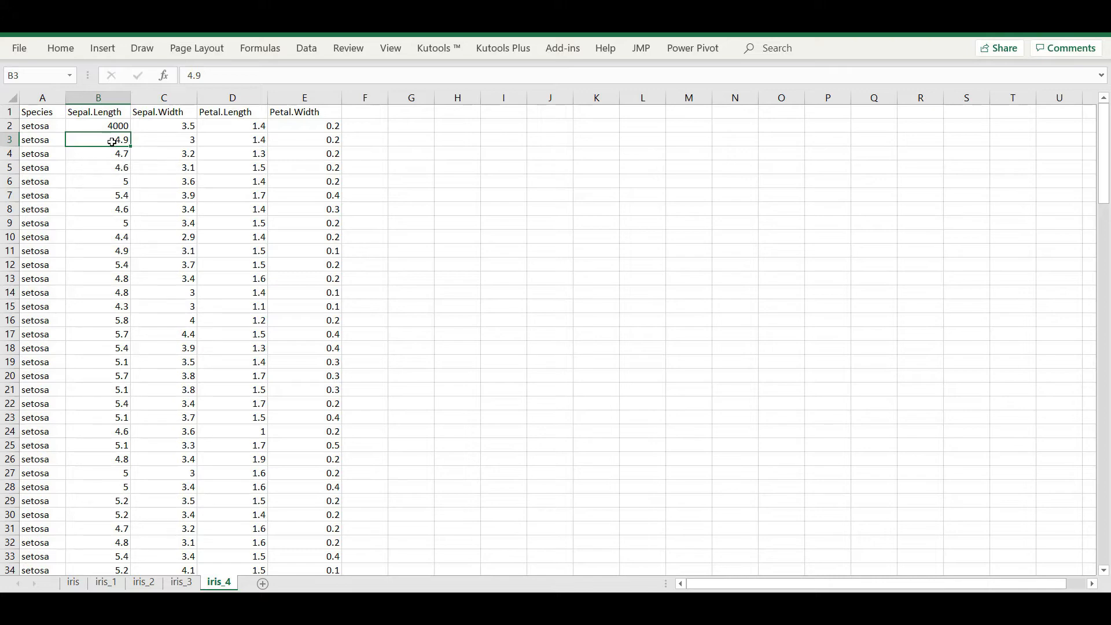
Check the original iris sheet against iris_1, and examine the variable names in A1:E1 on the iris sheet
left_click(73, 582)
left_click(107, 582)
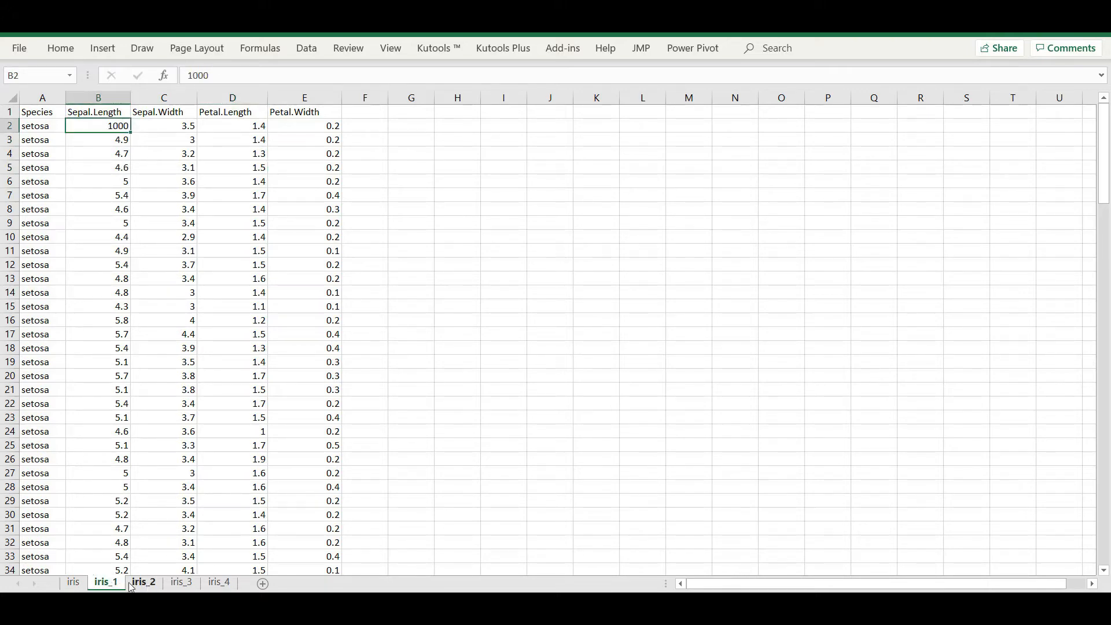
left_click(74, 583)
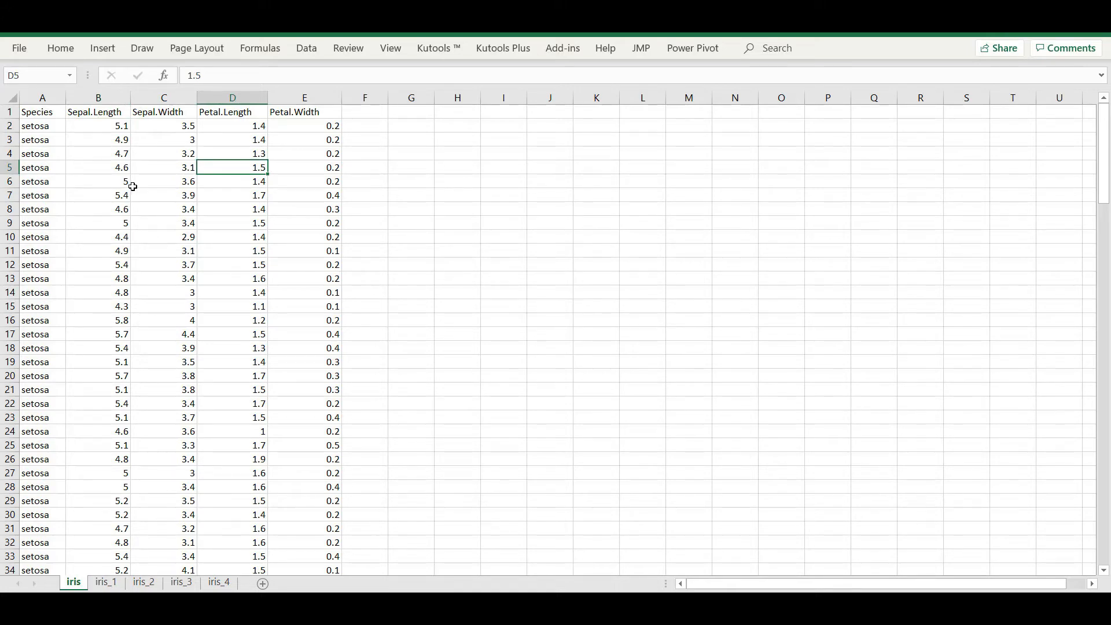
left_click(310, 154)
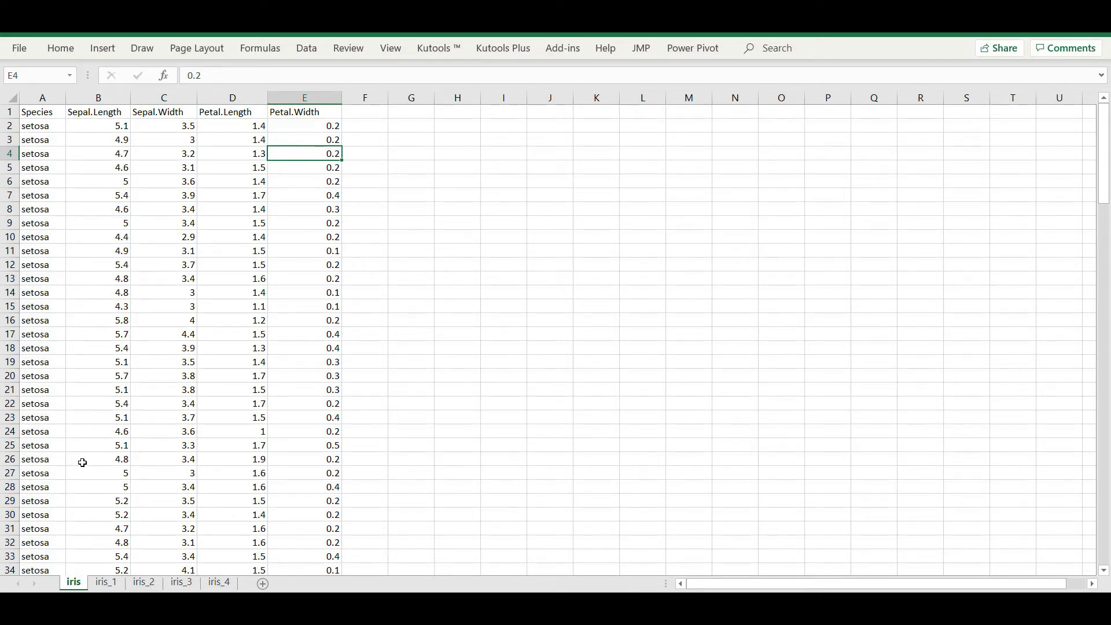
left_click(74, 114)
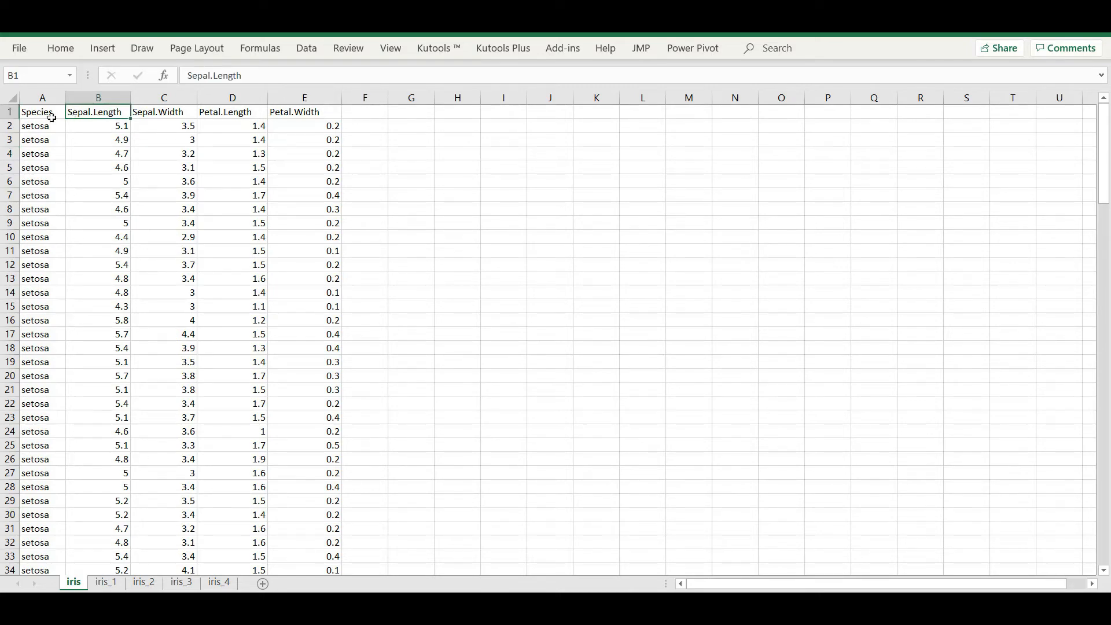
left_click_drag(24, 111, 287, 115)
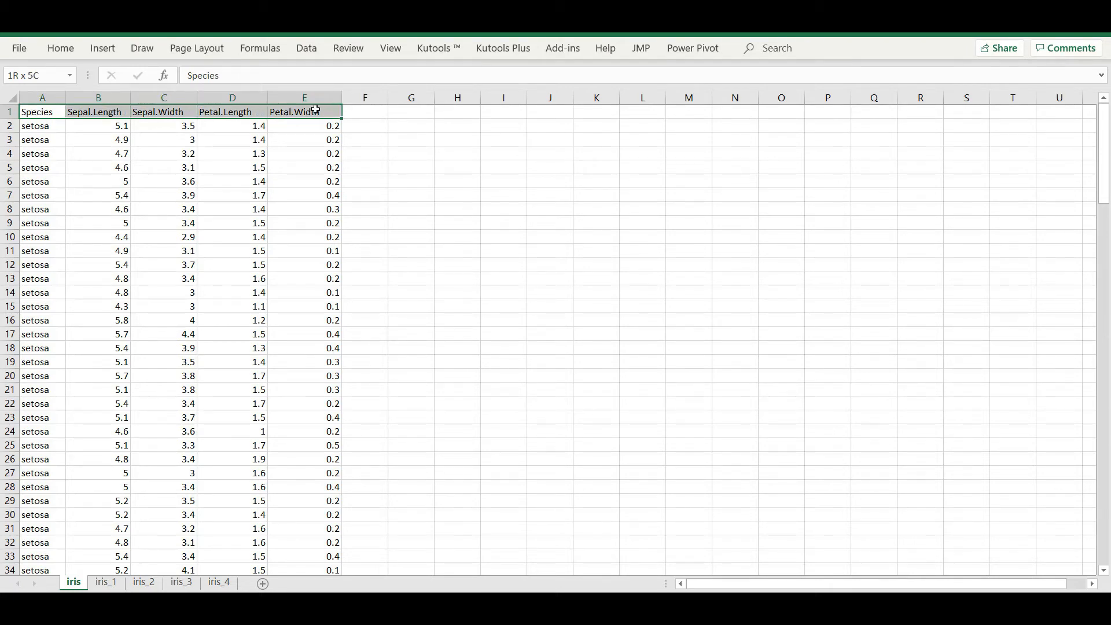
left_click_drag(316, 110, 291, 116)
left_click(146, 144)
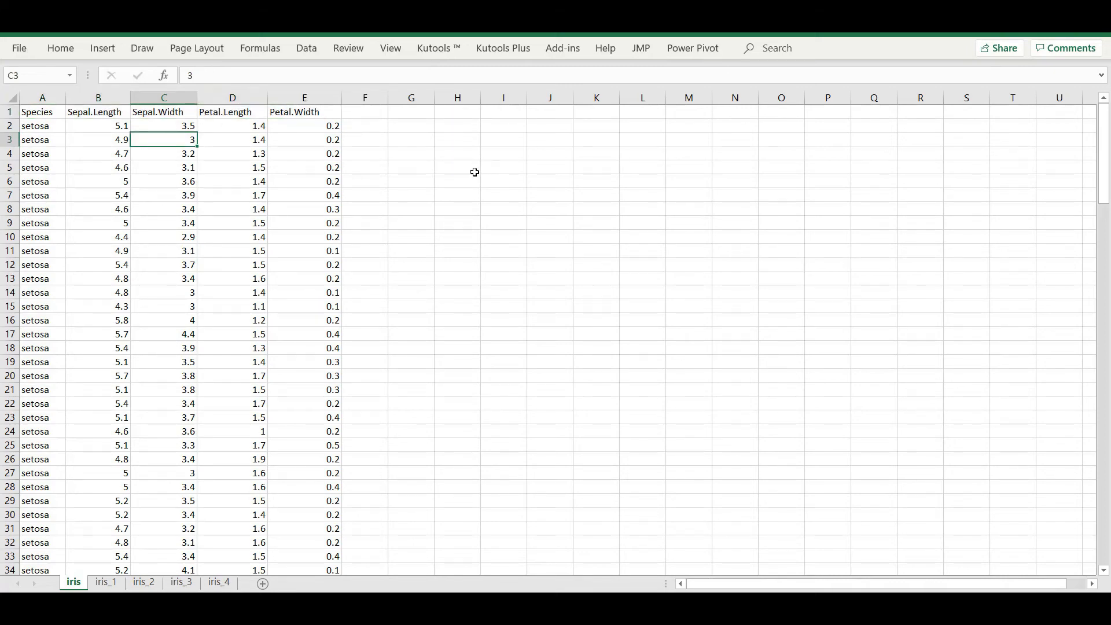
left_click(377, 116)
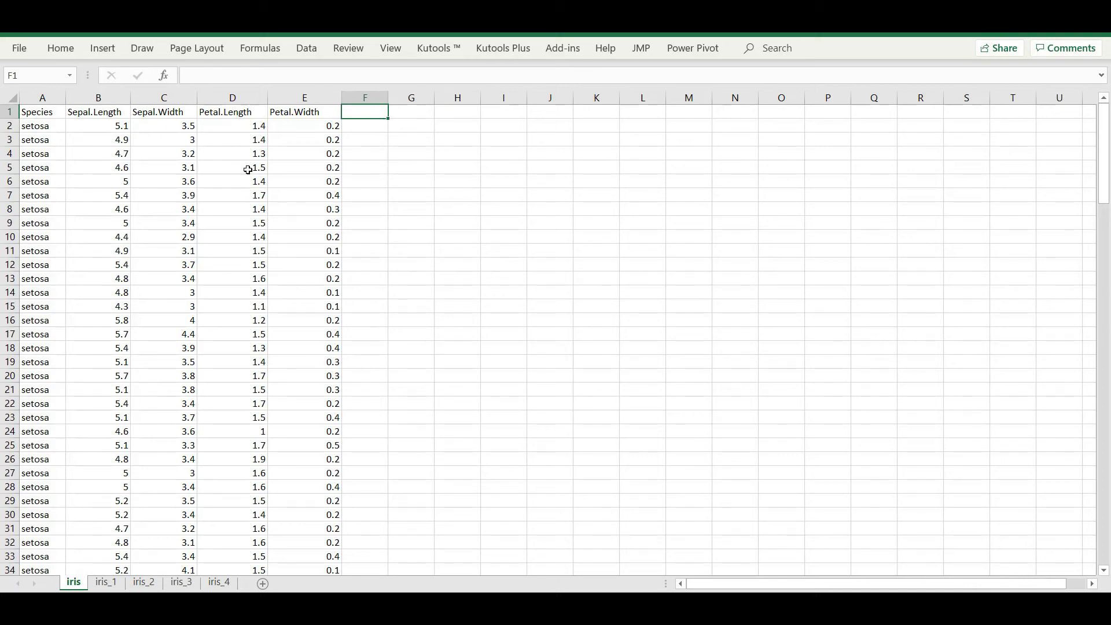
Add a leading space to the Petal.Length header in D1 and the Sepal.Width header in C1
left_click(210, 113)
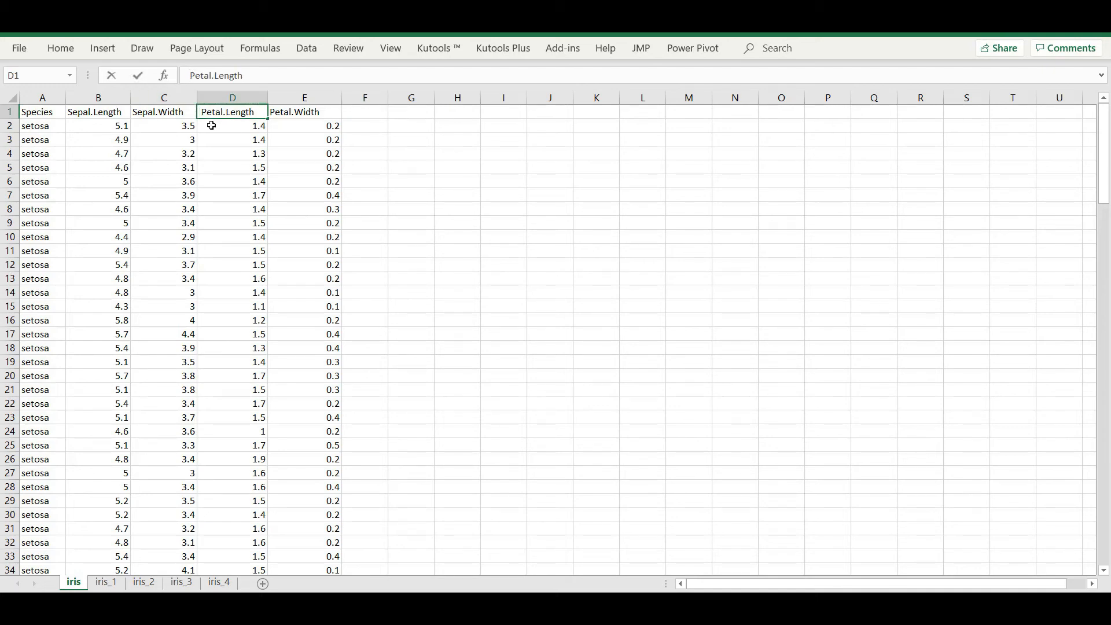
left_click(157, 113)
left_click(187, 78)
Check the Sepal.Length header for a leading space and remove the leading spaces from Sepal.Width in C1 and Petal.Length in D1
left_click(96, 111)
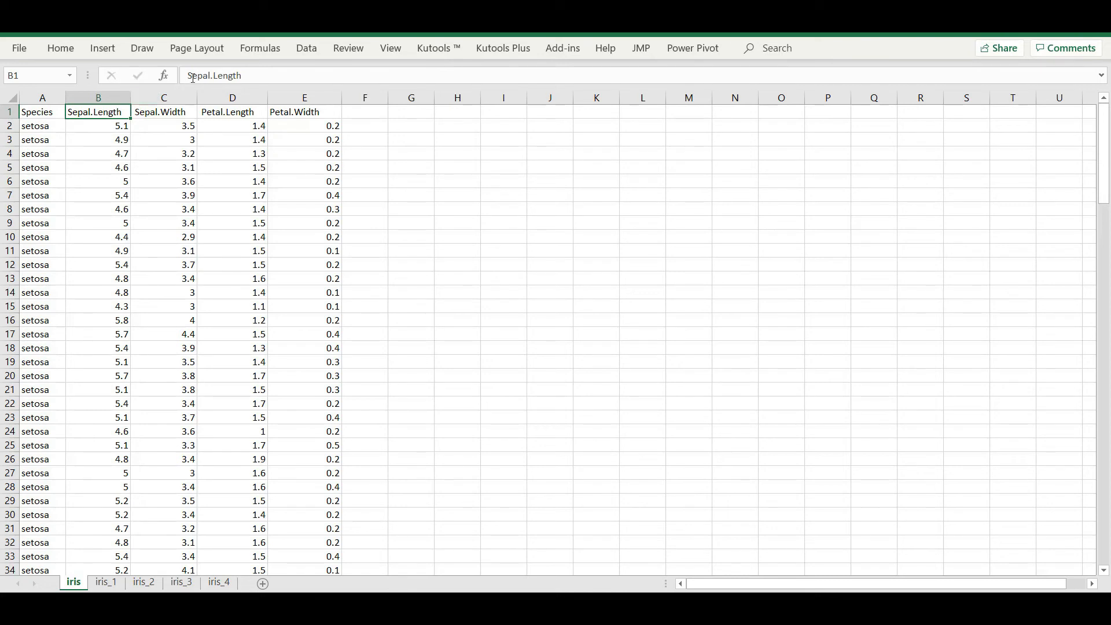
left_click(187, 75)
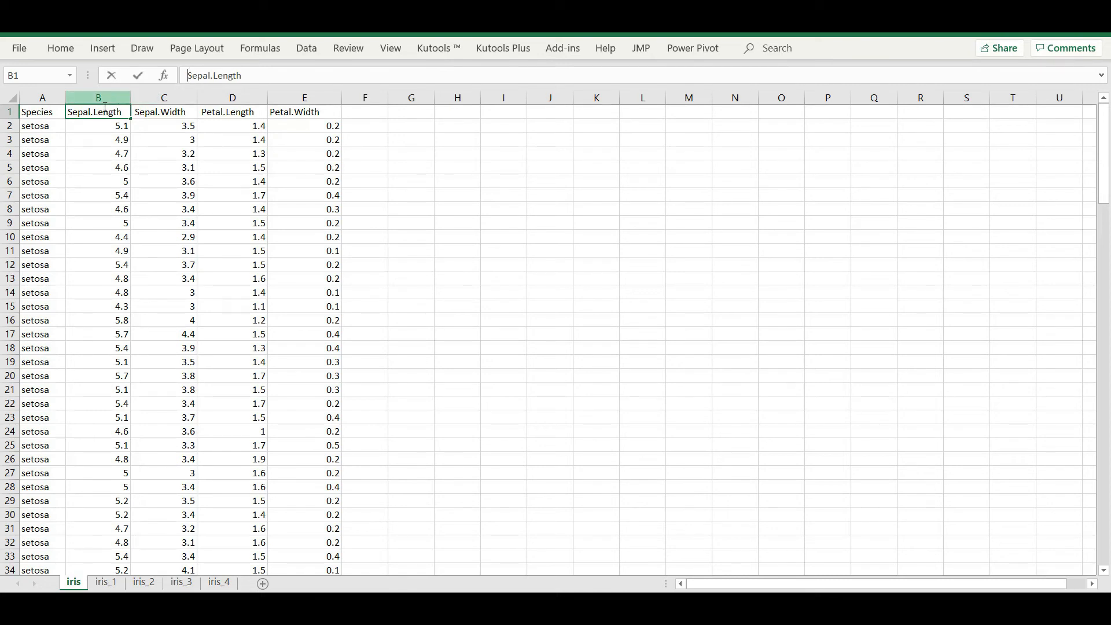
left_click(182, 113)
left_click(189, 75)
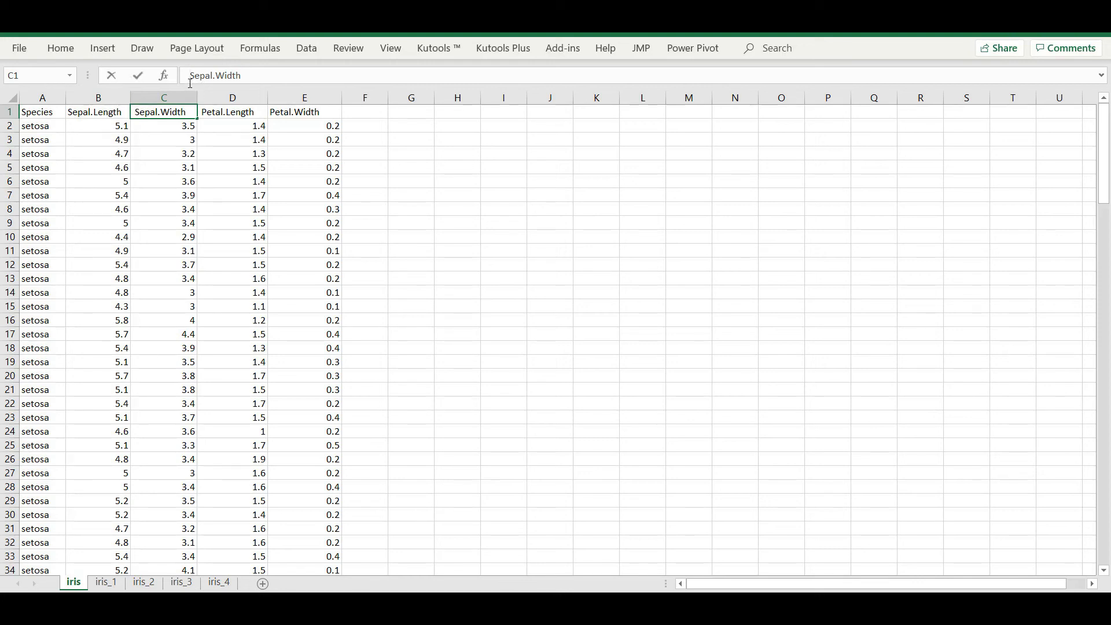
left_click(255, 112)
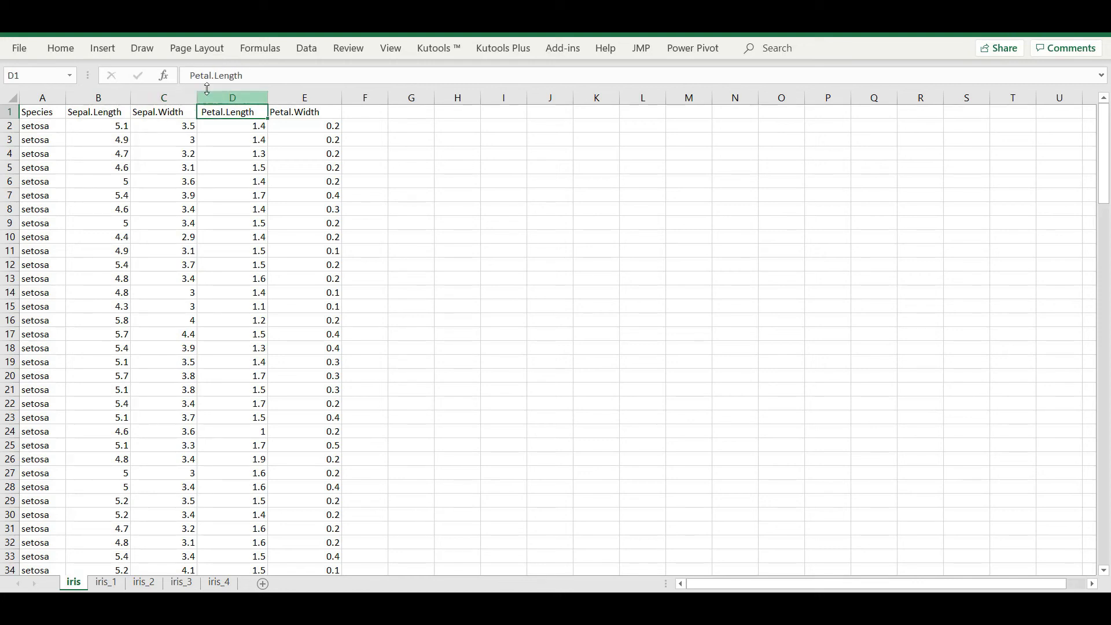
left_click(192, 76)
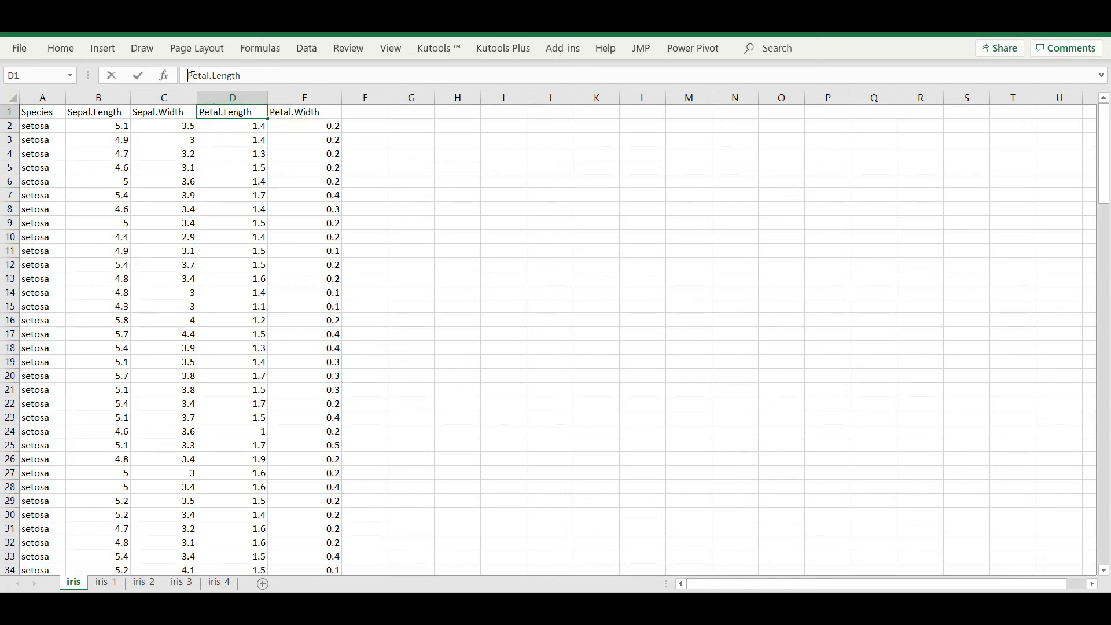
left_click(297, 112)
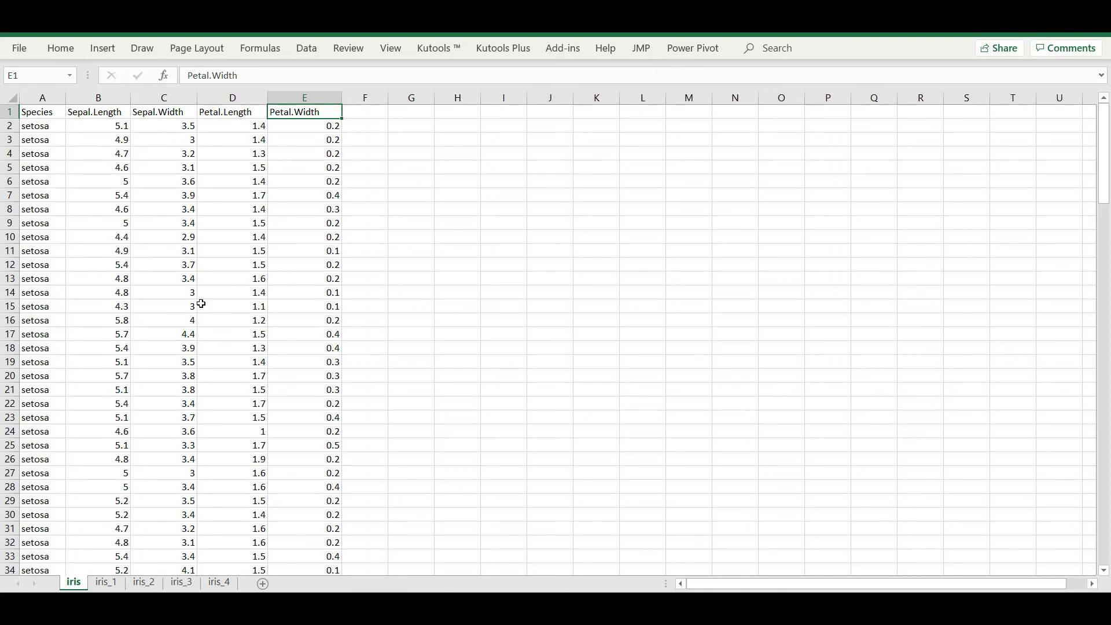
mouse_move(483, 614)
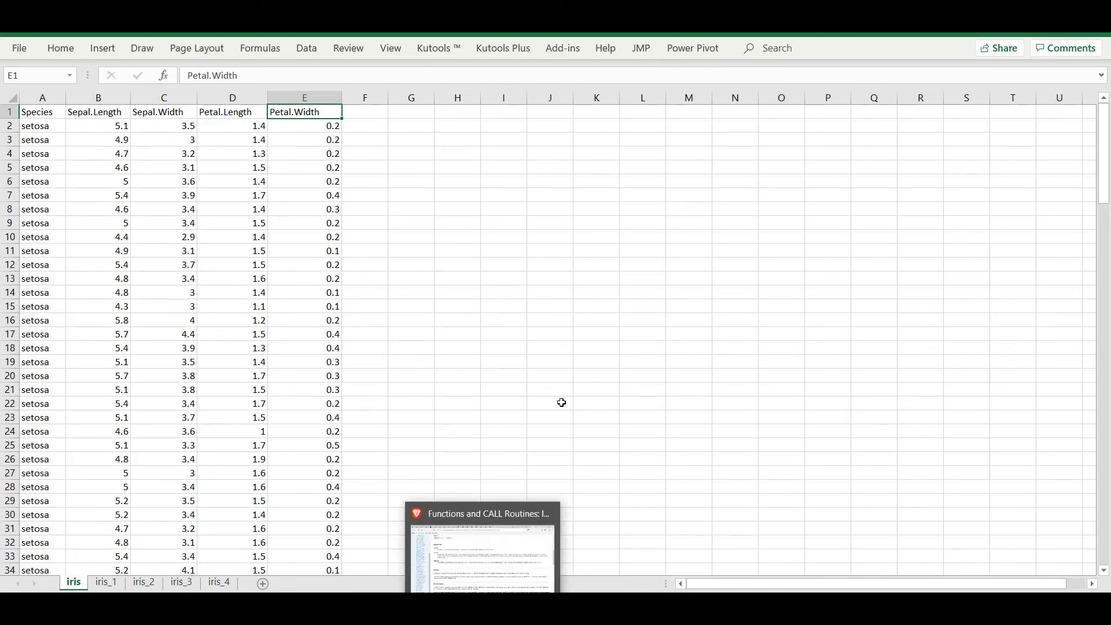